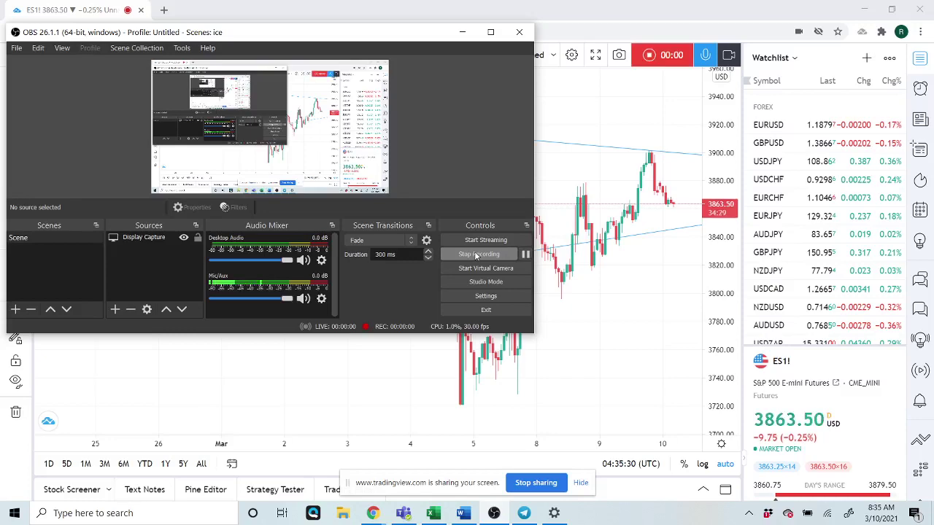
- Start the screen recording and zoom the ES1! hourly chart
left_click(462, 32)
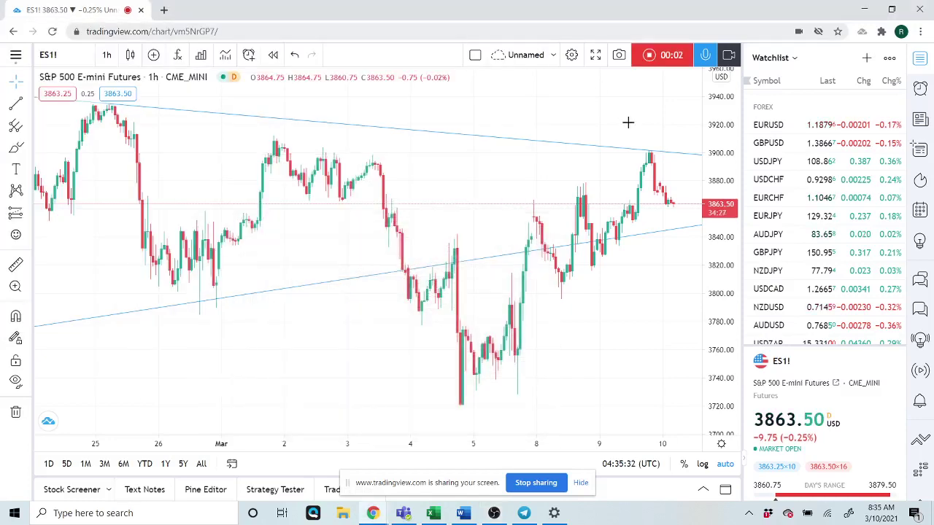
scroll(547, 262, "up", 2)
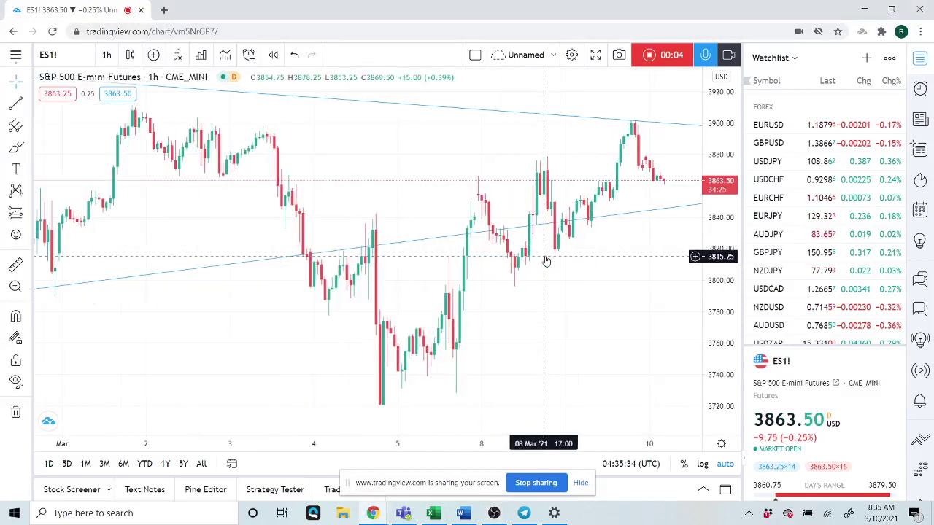
scroll(545, 261, "down", 1)
scroll(546, 261, "down", 1)
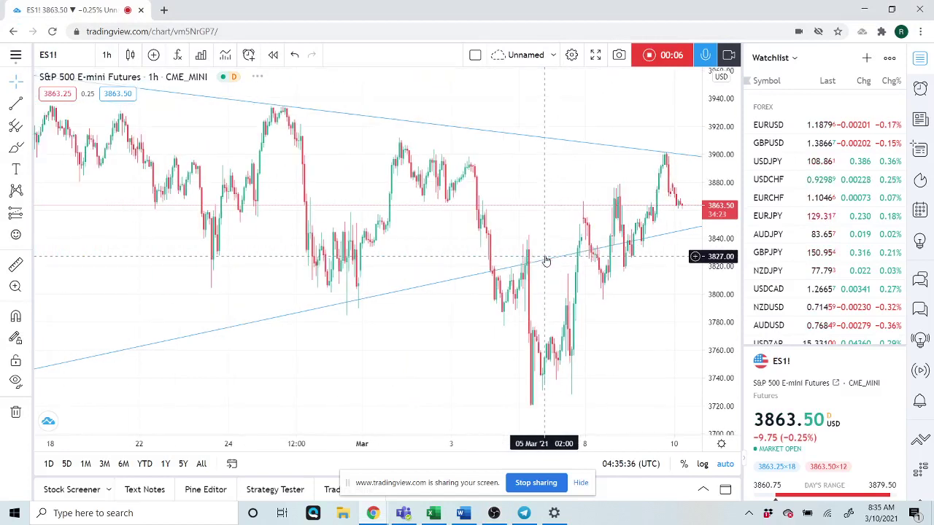
scroll(546, 261, "down", 1)
scroll(545, 261, "up", 1)
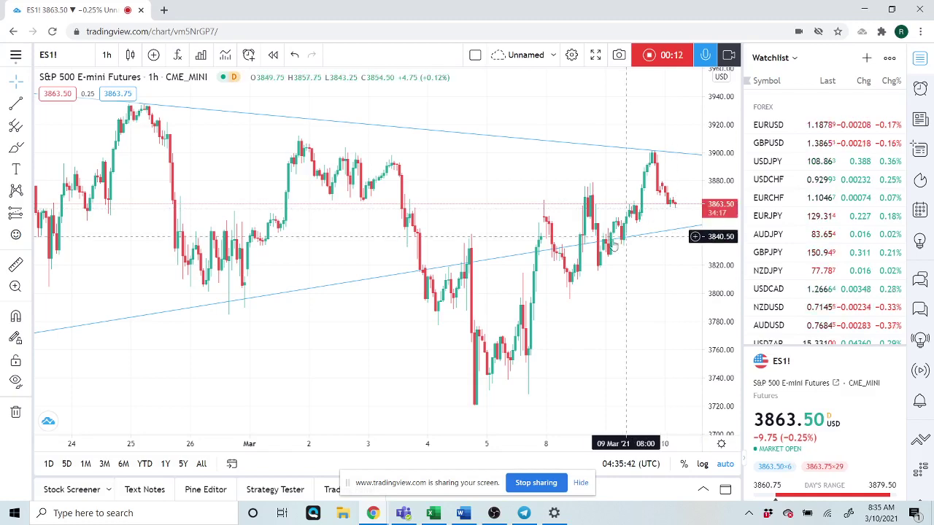
- Frame the ES1! hourly chart from mid-February to 10 March, showing both converging trendlines
left_click_drag(676, 211, 566, 254)
scroll(566, 255, "down", 1)
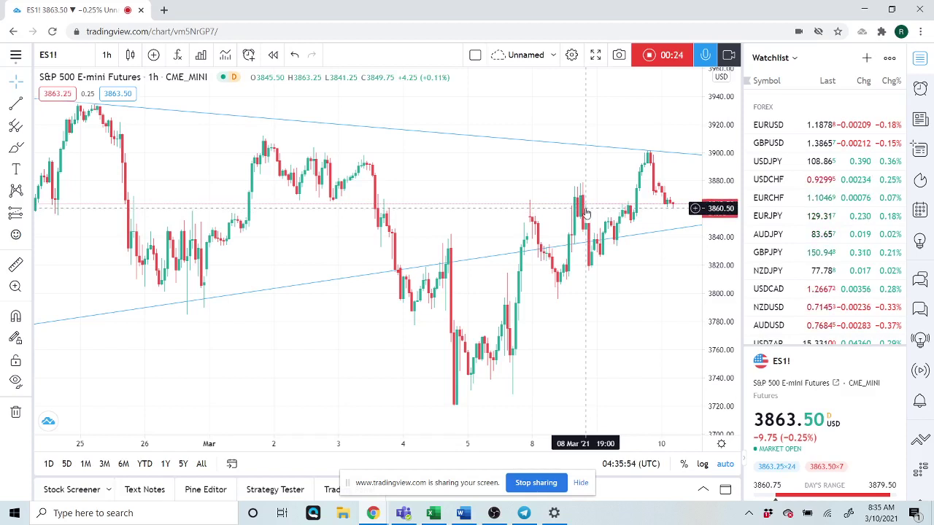
scroll(796, 228, "down", 2)
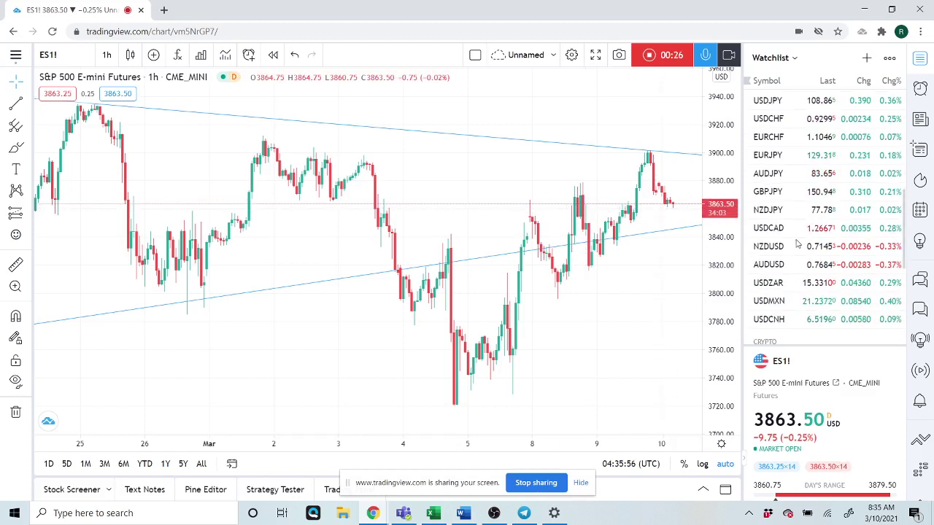
scroll(798, 267, "up", 1)
scroll(798, 267, "up", 2)
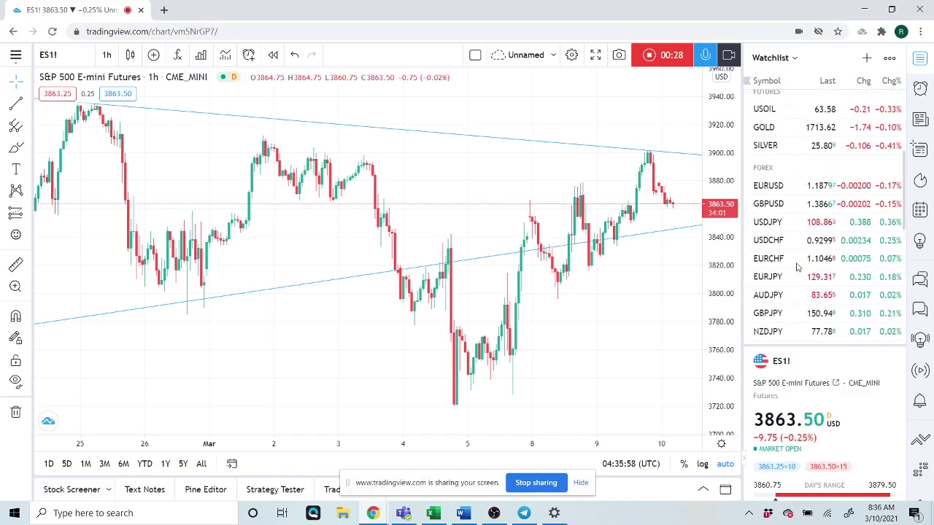
scroll(560, 192, "down", 1)
scroll(560, 192, "down", 1)
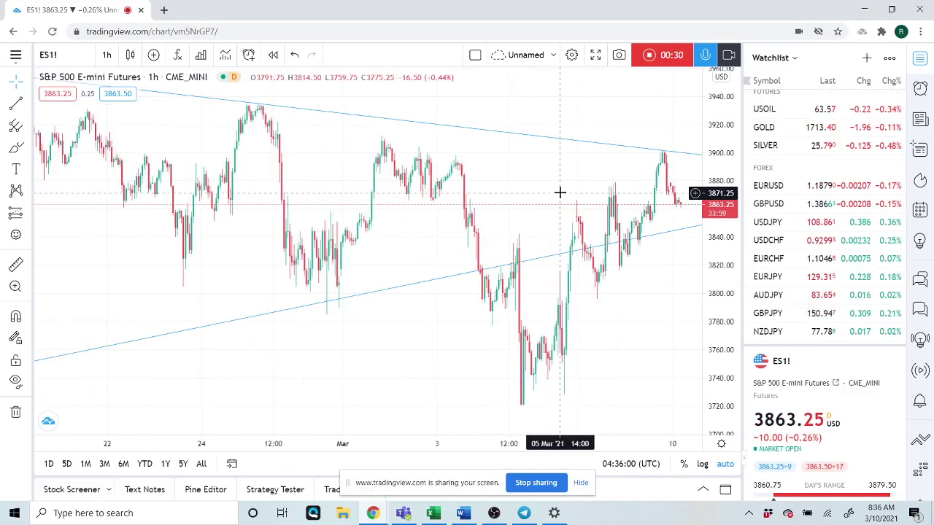
scroll(560, 192, "down", 2)
scroll(559, 192, "down", 1)
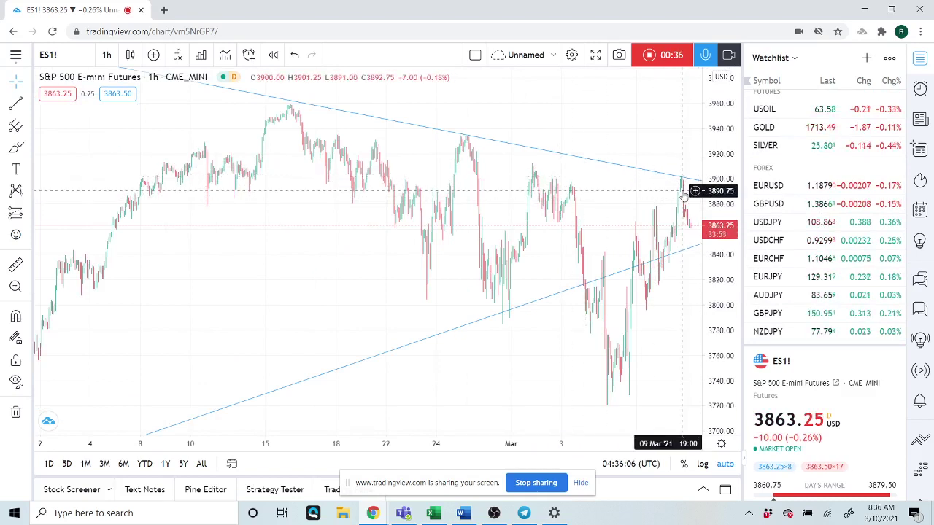
scroll(617, 195, "up", 2)
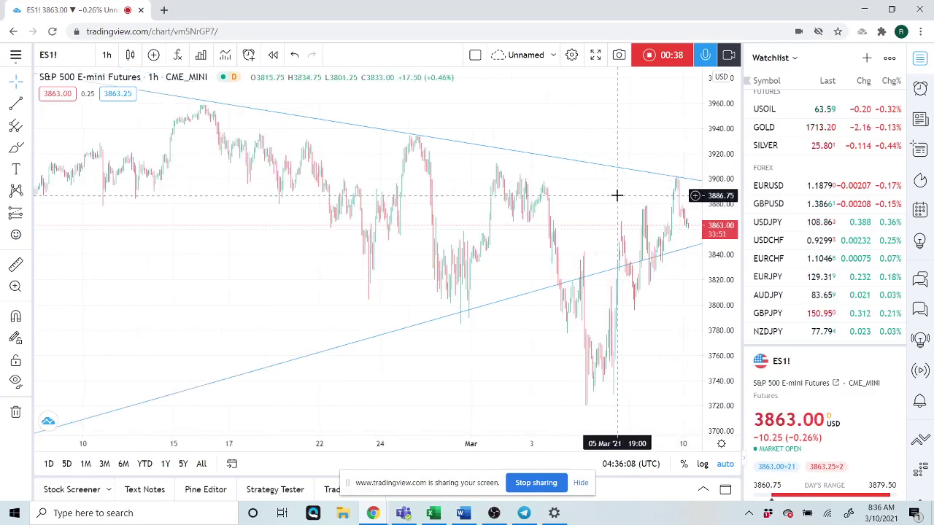
scroll(617, 194, "up", 2)
scroll(617, 194, "up", 1)
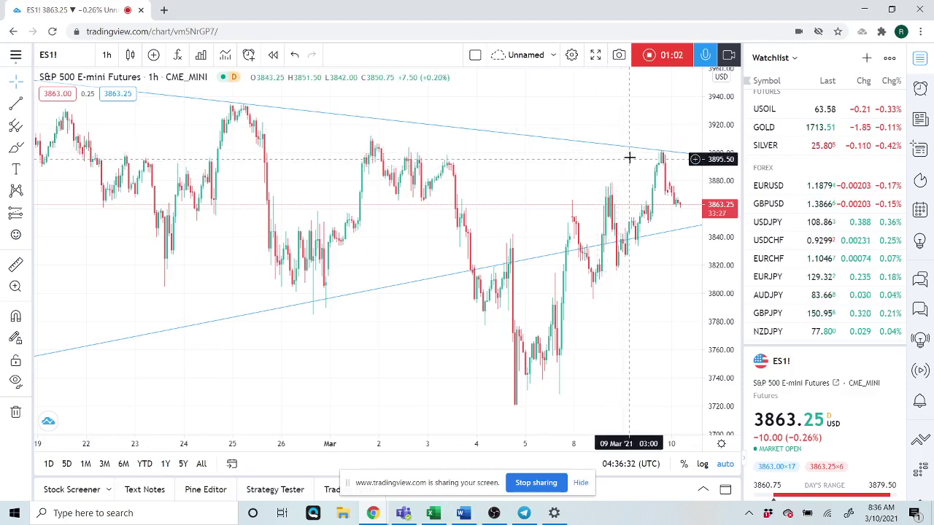
scroll(604, 179, "down", 2)
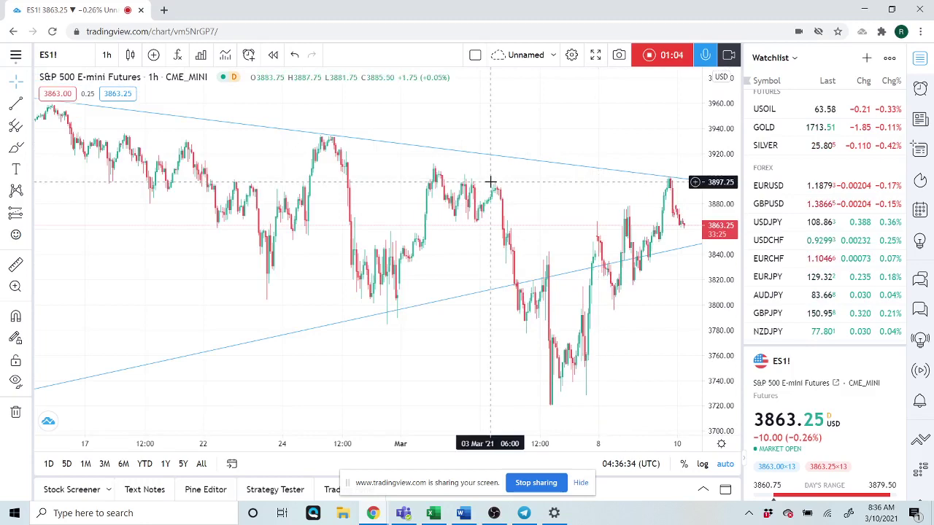
scroll(409, 175, "down", 1)
- Switch ES1! to 1-day candles, showing mid-2020 to March 2021 with the triangle trendlines
left_click(106, 55)
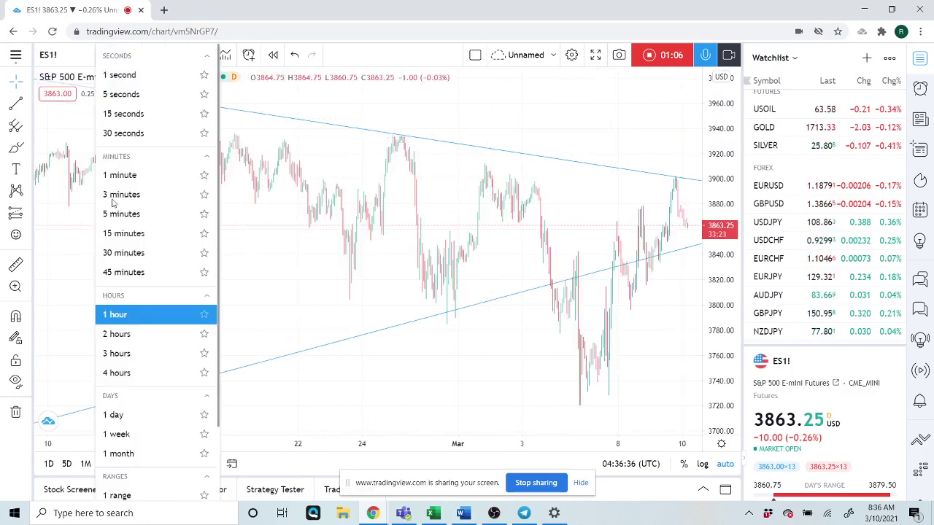
left_click(121, 414)
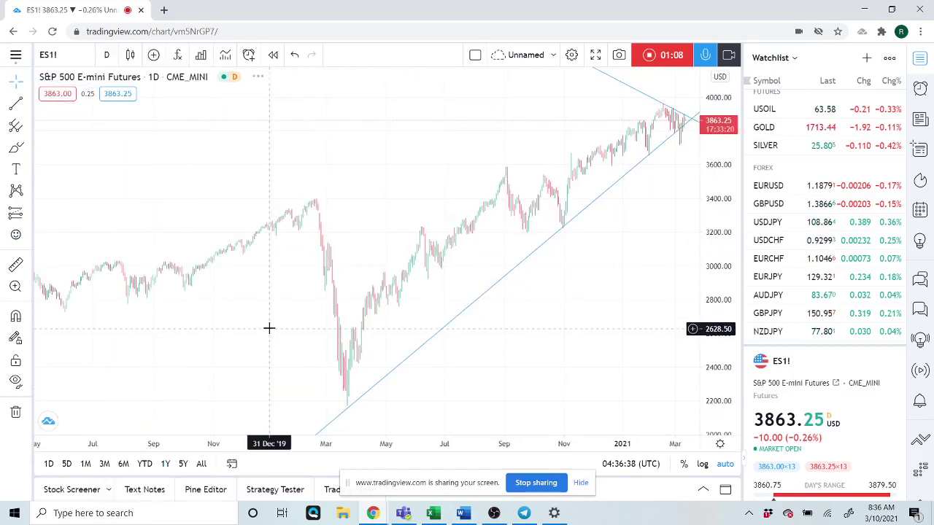
scroll(272, 329, "up", 2)
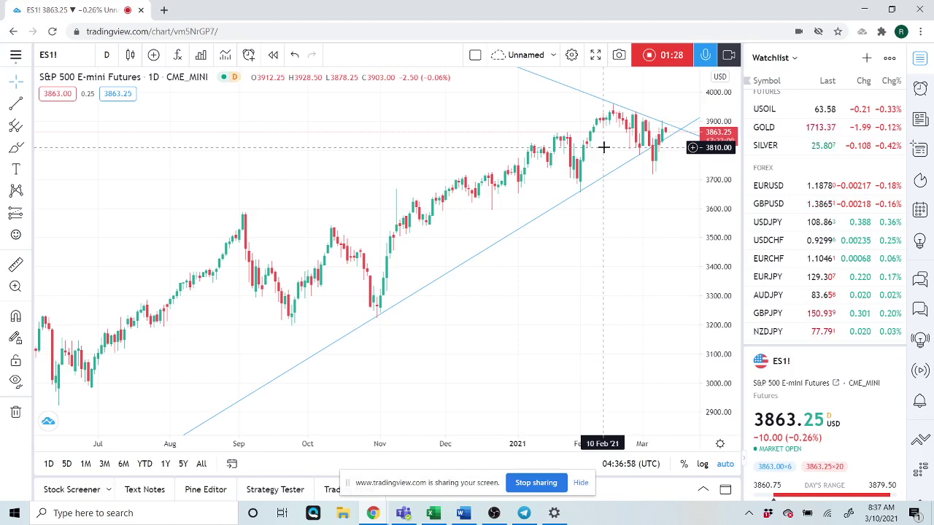
- Check the USOIL chart, then load the Tesla (TSLA) daily chart from the Stocks list
left_click(767, 111)
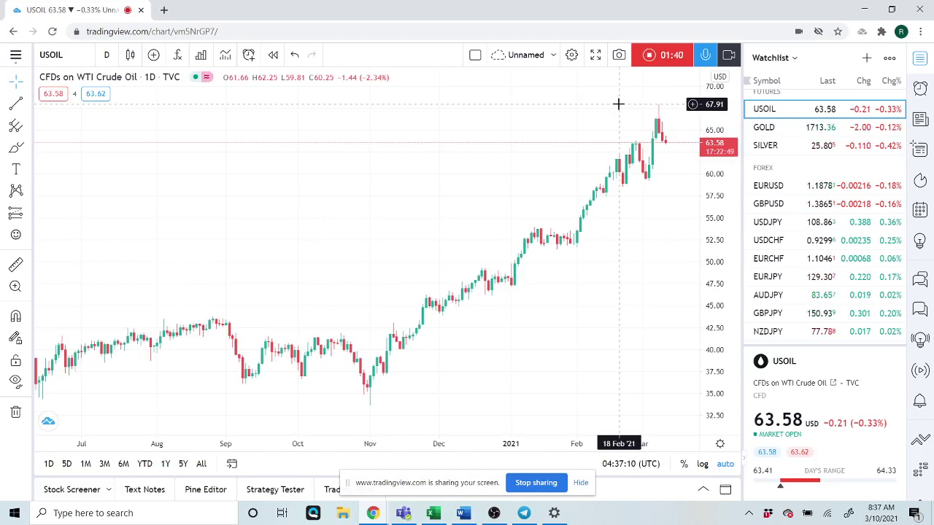
scroll(788, 184, "up", 3)
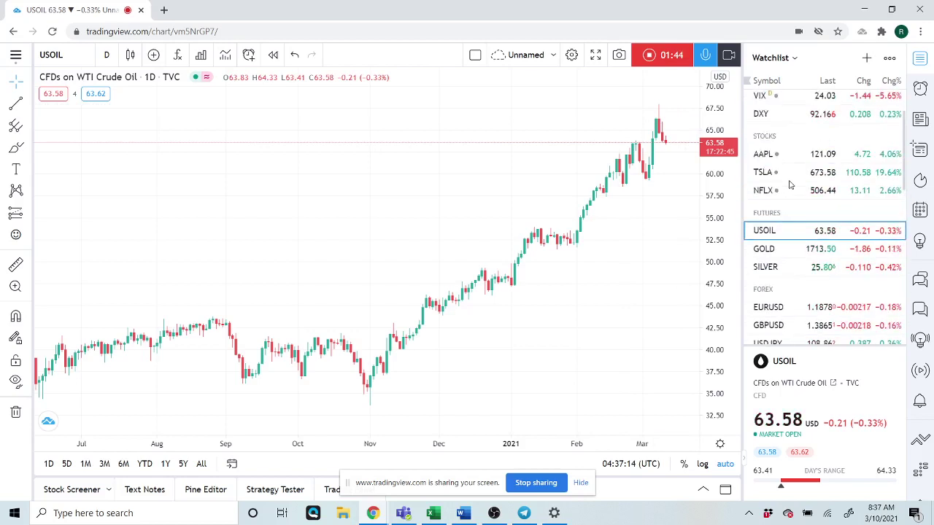
left_click(762, 172)
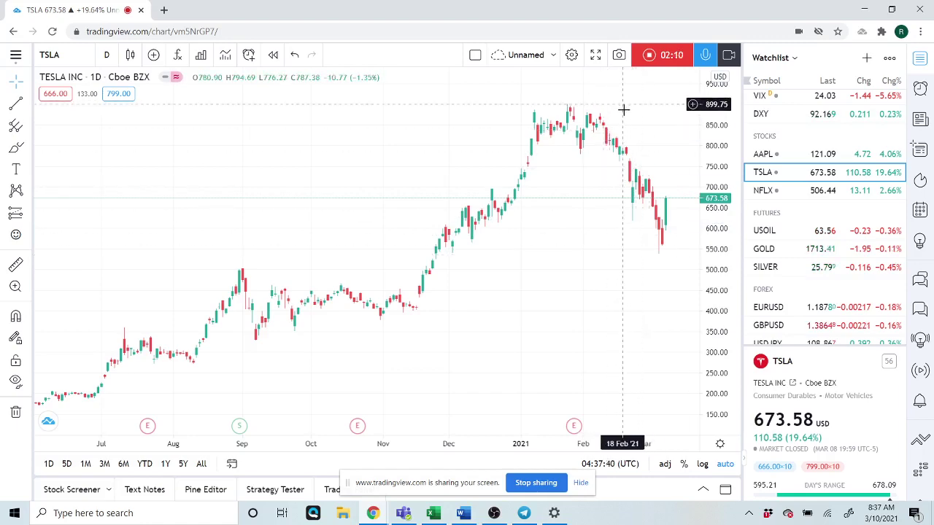
scroll(627, 144, "down", 2)
scroll(626, 144, "up", 1)
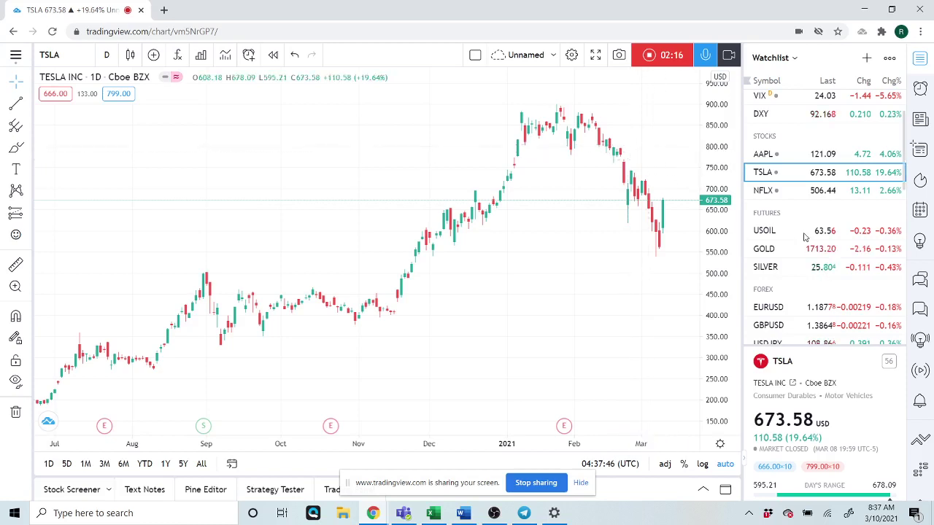
scroll(804, 236, "down", 3)
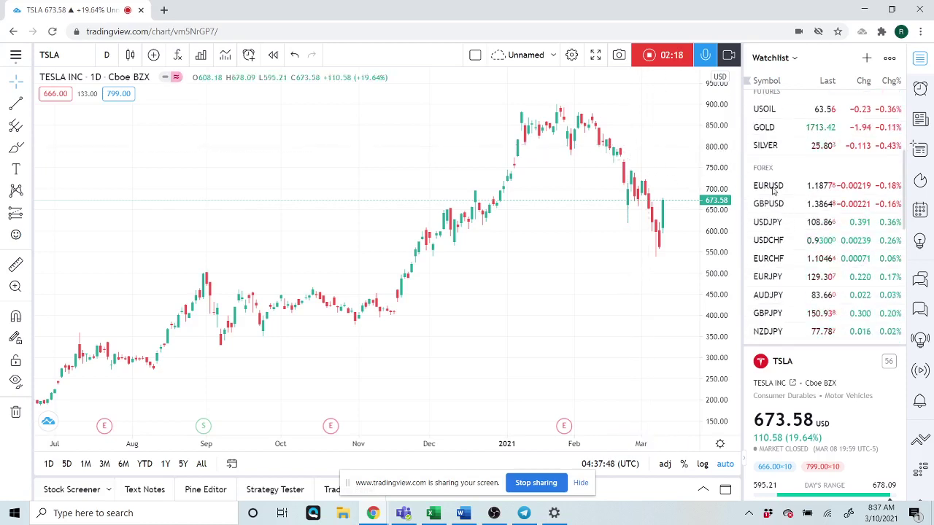
- Review EURUSD daily, then load the GBPUSD daily chart (last 1.38648)
left_click(772, 188)
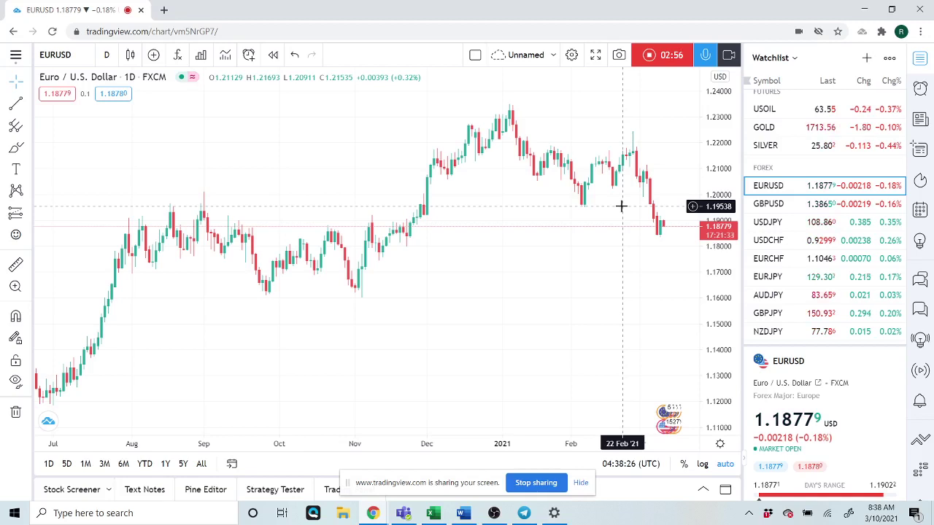
left_click(766, 205)
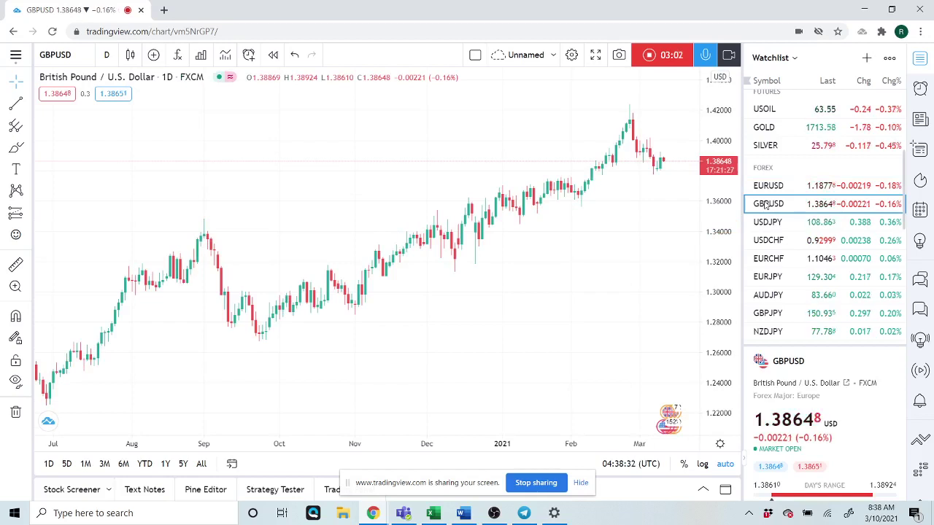
- Load the USDJPY daily chart and zoom it to span May 2020 to March 2021
left_click(767, 223)
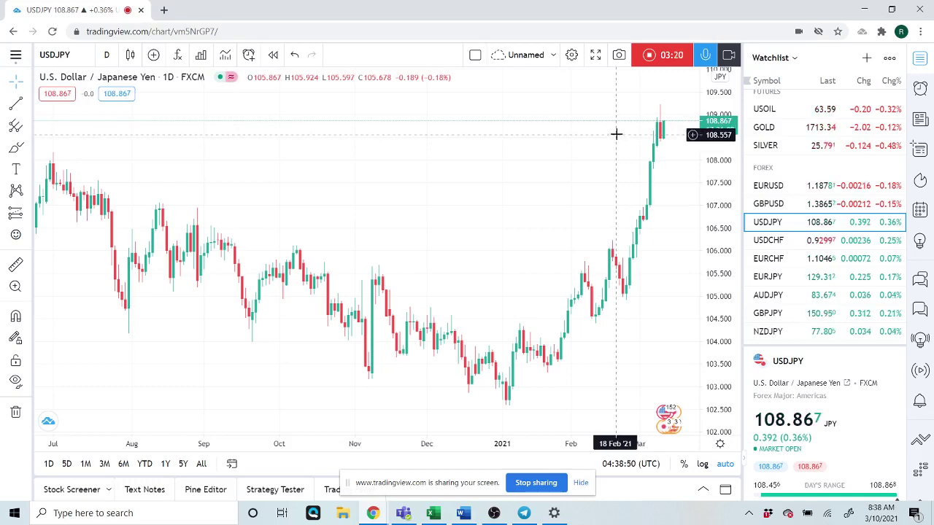
scroll(617, 142, "down", 2)
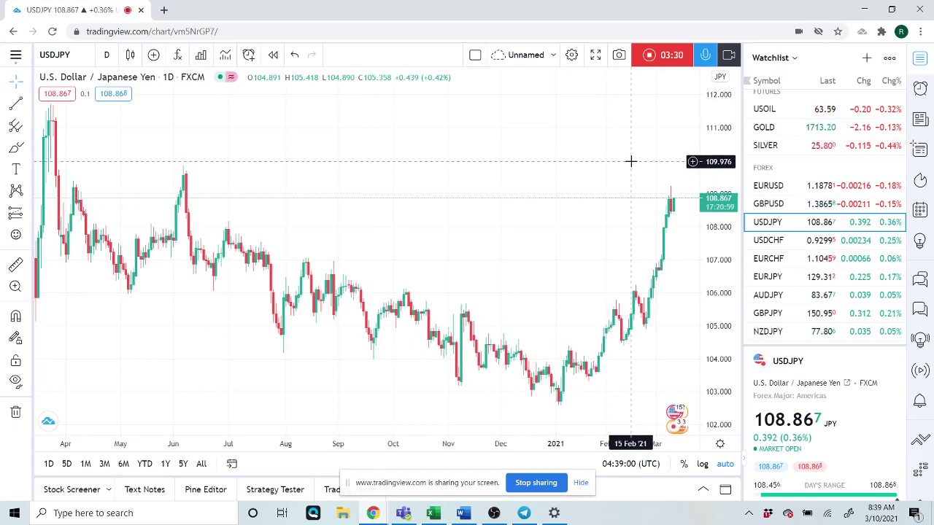
scroll(631, 160, "down", 1)
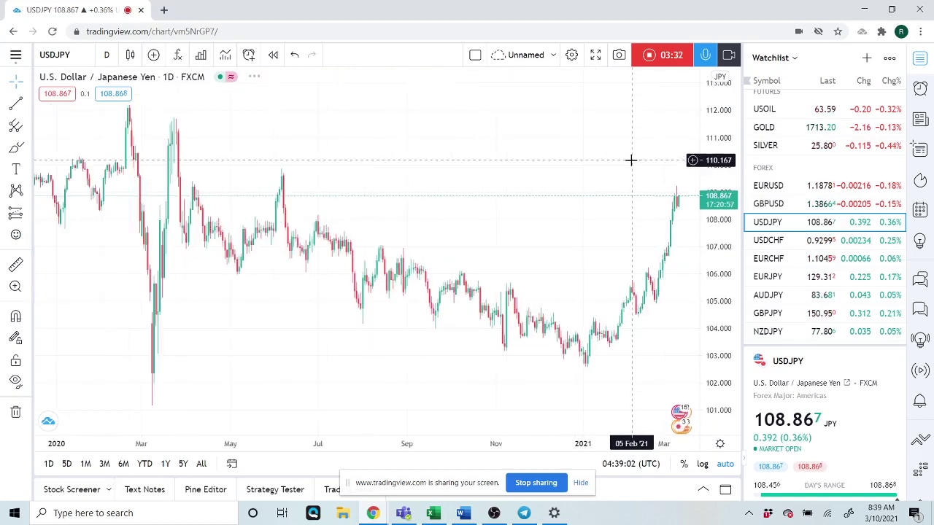
scroll(631, 160, "up", 1)
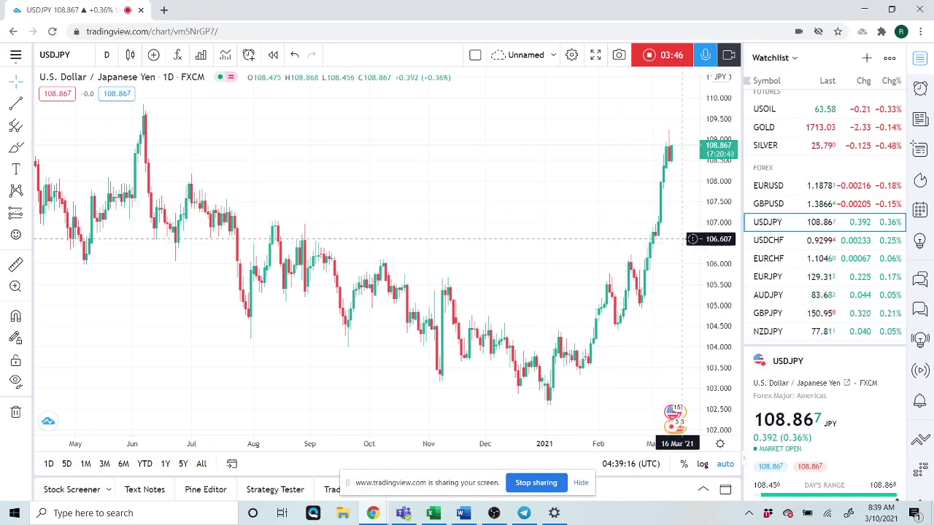
- Load the USDCHF daily chart and zoom it to span June 2020 to March 2021
left_click(770, 242)
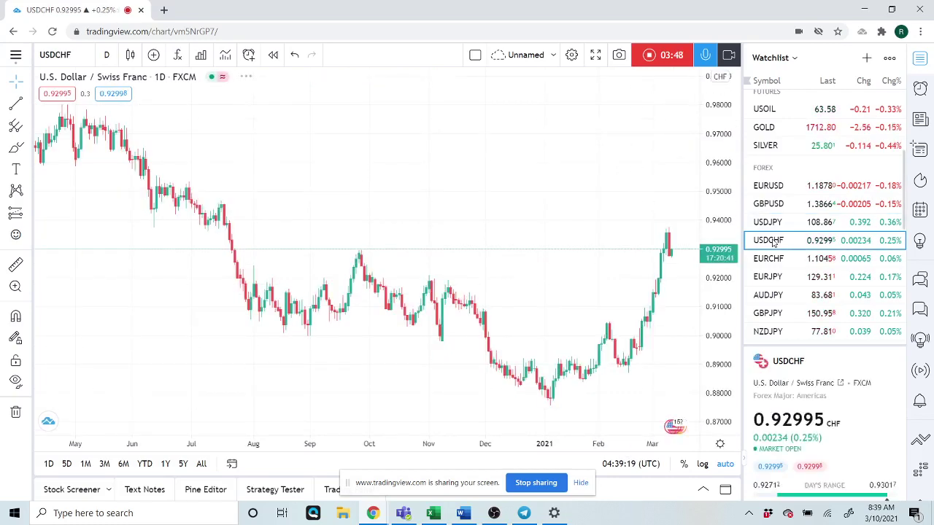
scroll(605, 254, "up", 2)
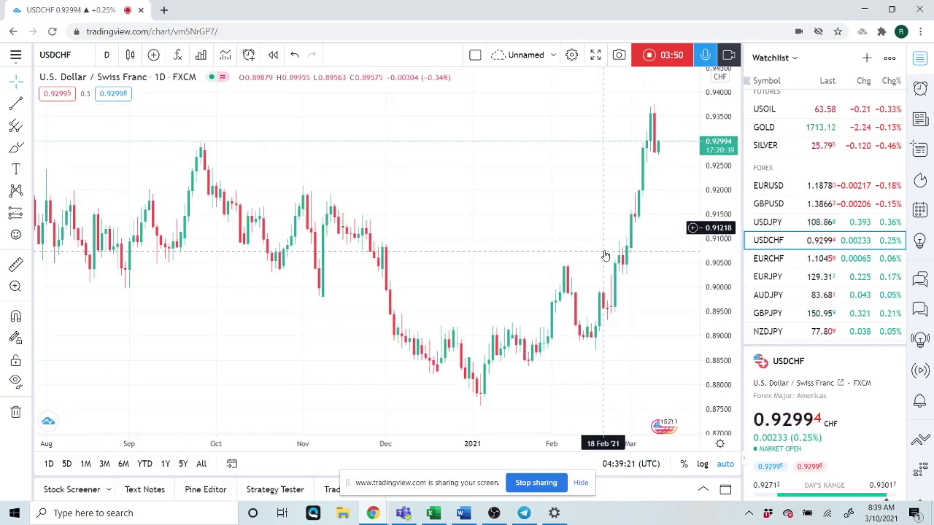
scroll(604, 255, "down", 3)
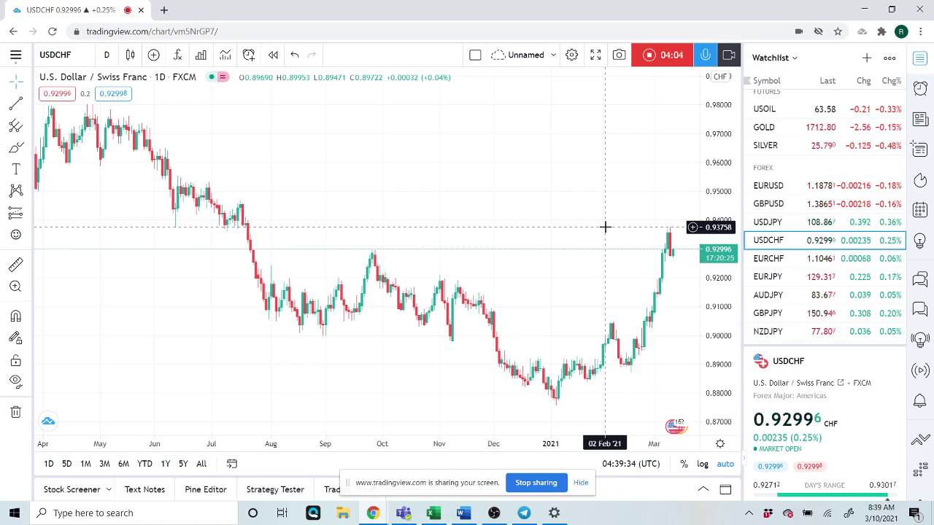
scroll(604, 227, "up", 2)
scroll(604, 227, "up", 2)
scroll(604, 228, "up", 1)
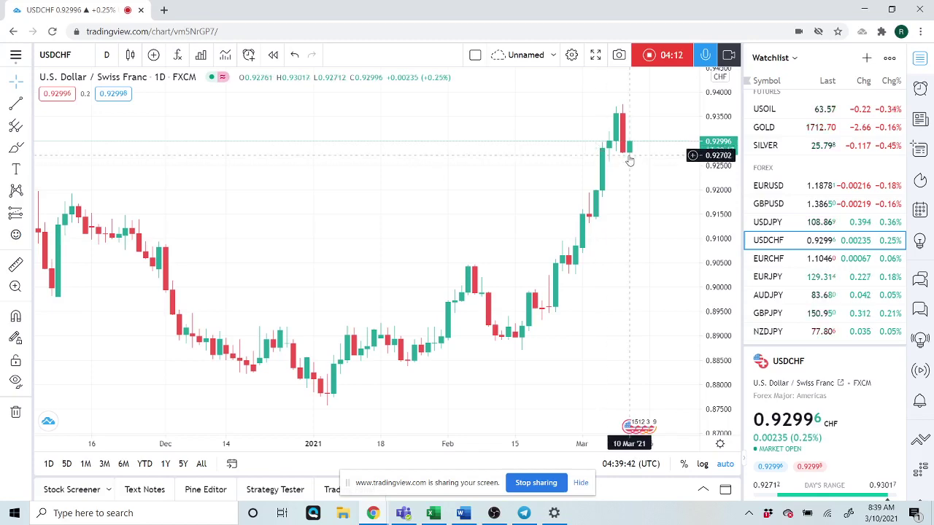
scroll(603, 245, "down", 1)
scroll(603, 244, "down", 1)
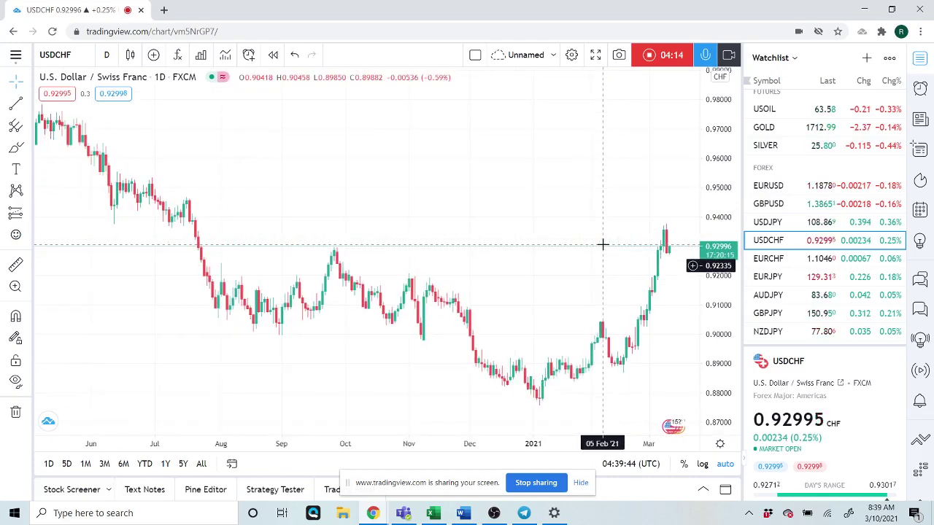
- View EURCHF briefly, then load the EURJPY daily chart (last 129.318)
left_click(772, 260)
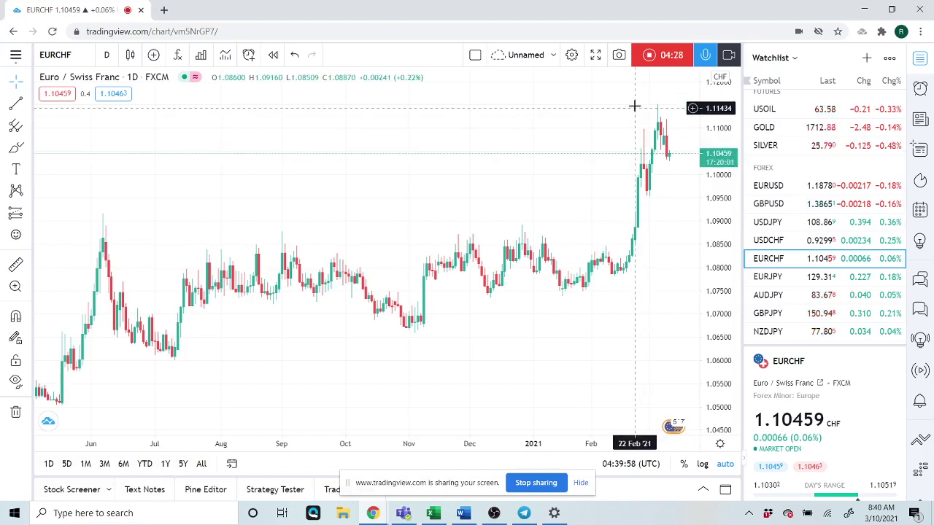
scroll(633, 104, "down", 2)
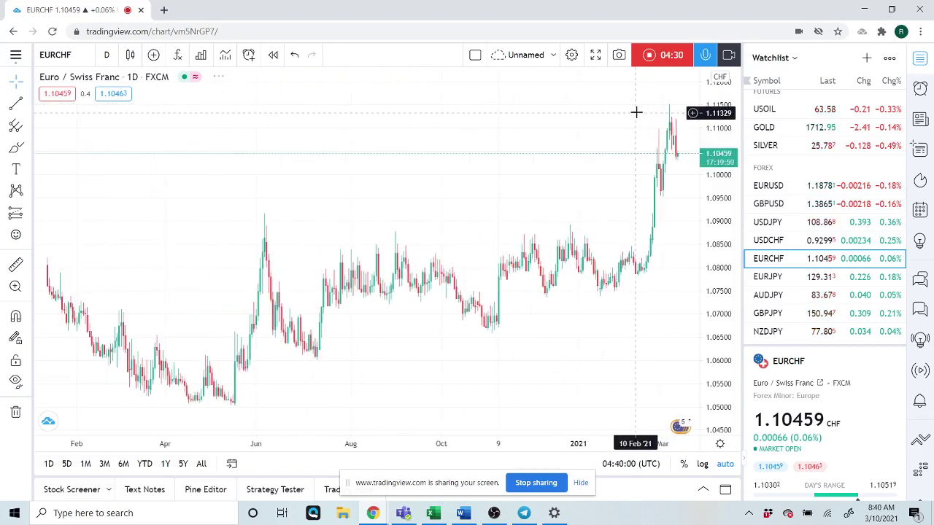
scroll(636, 111, "down", 2)
scroll(606, 193, "up", 2)
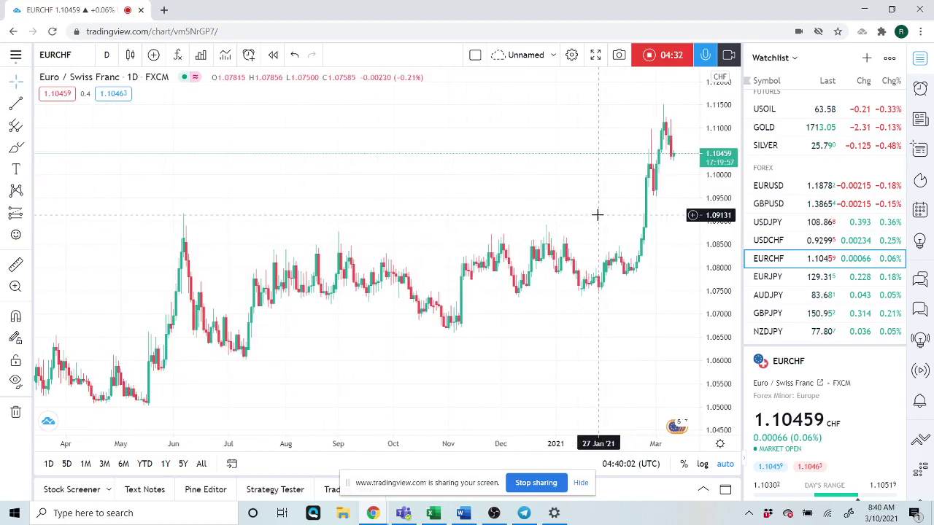
scroll(597, 215, "up", 2)
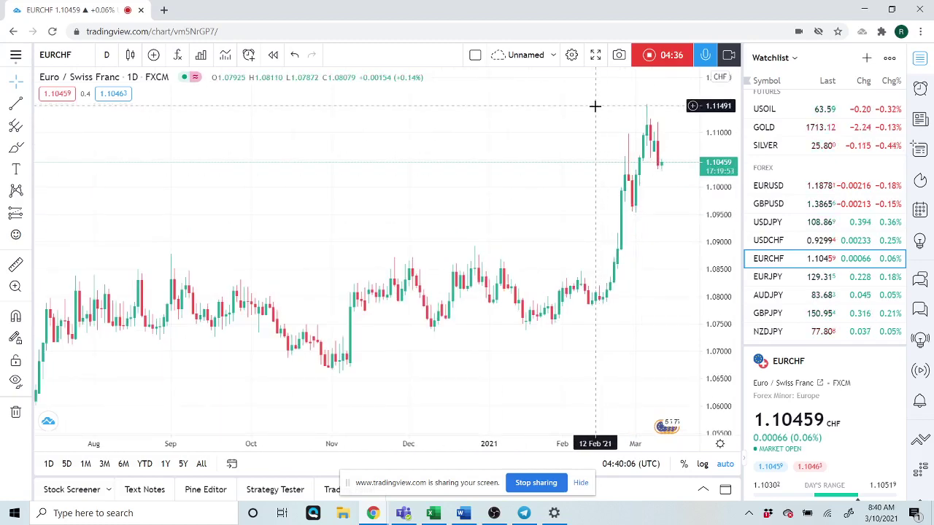
left_click(769, 278)
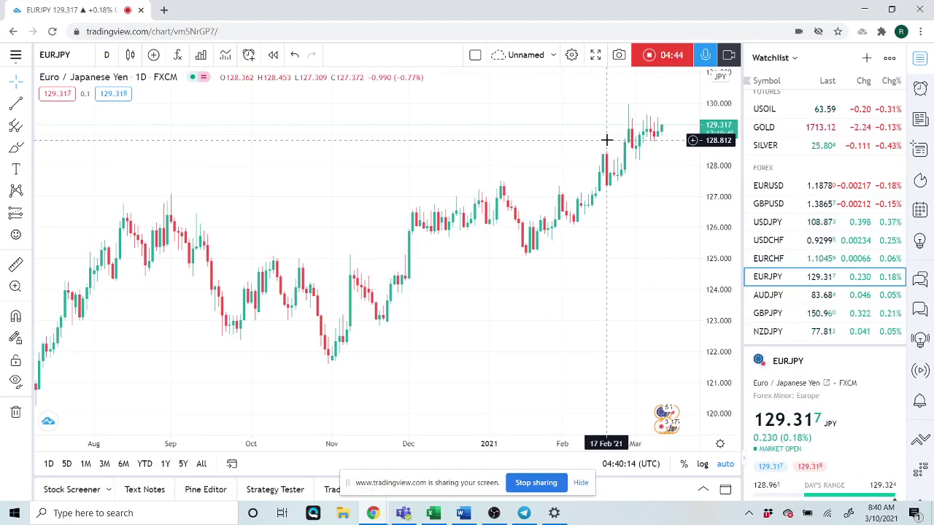
- Glance at AUDJPY, then load GBPJPY daily and zoom it back to 2019
left_click(773, 295)
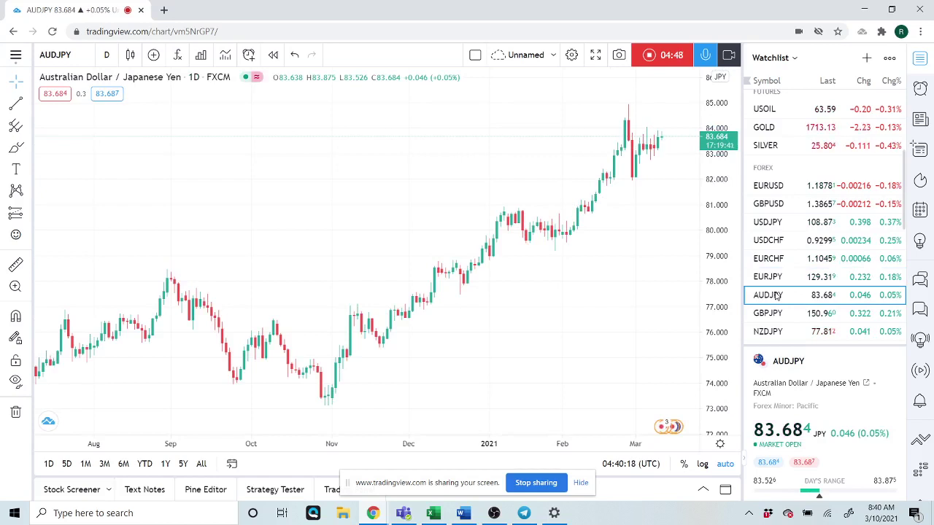
left_click(773, 314)
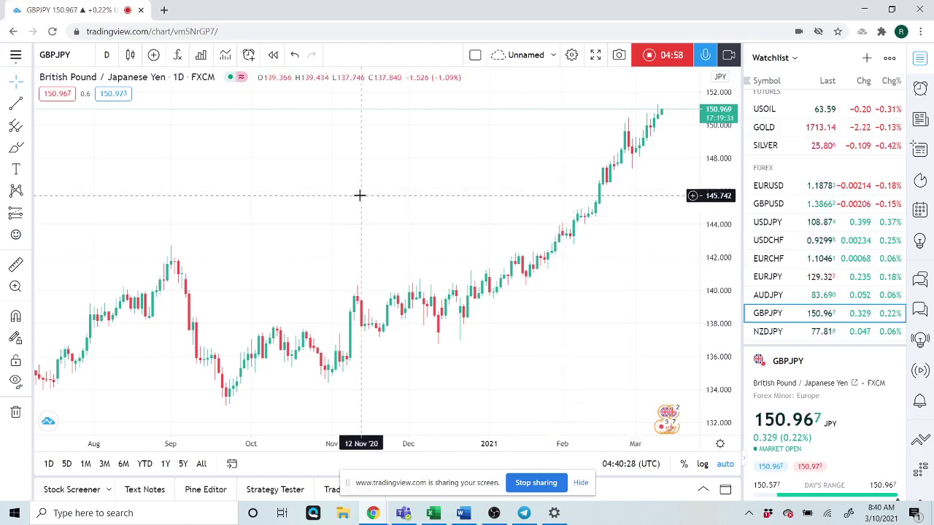
scroll(387, 210, "down", 1)
scroll(387, 211, "down", 1)
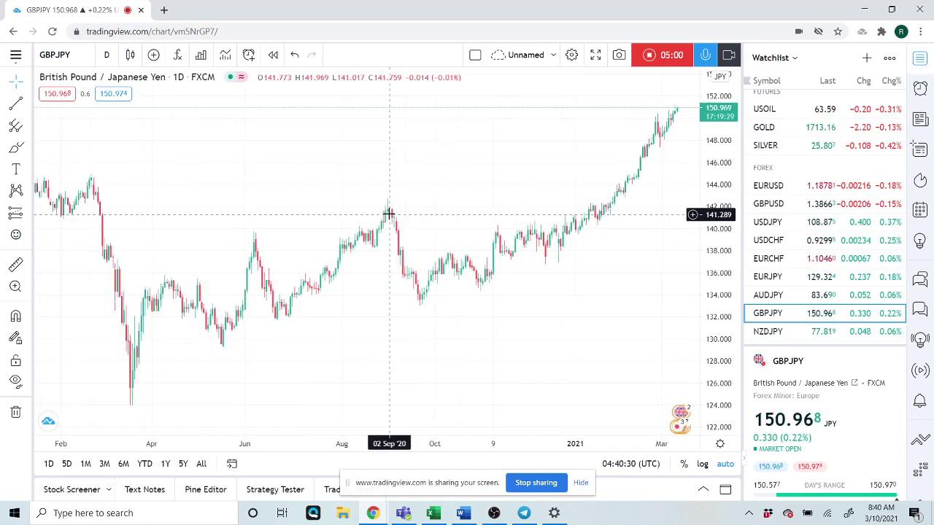
scroll(388, 212, "down", 1)
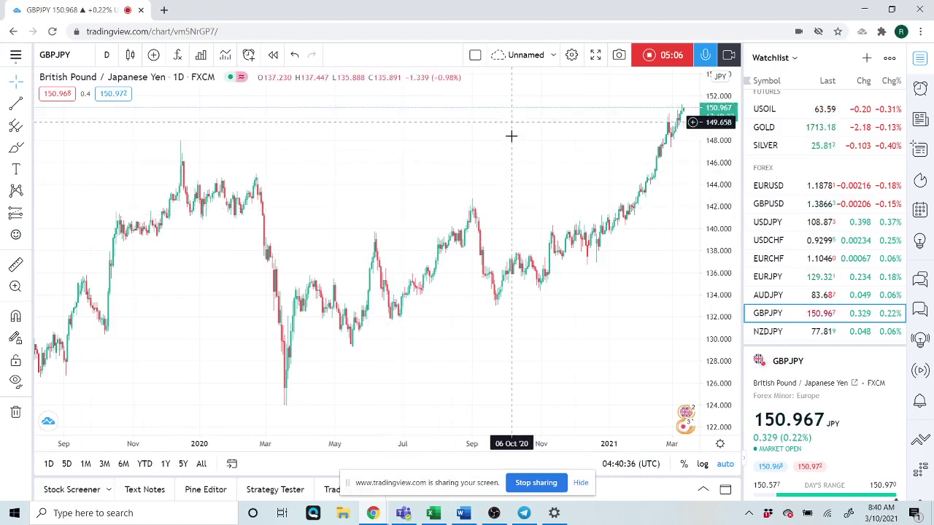
scroll(507, 216, "up", 1)
scroll(507, 215, "up", 1)
scroll(507, 215, "down", 1)
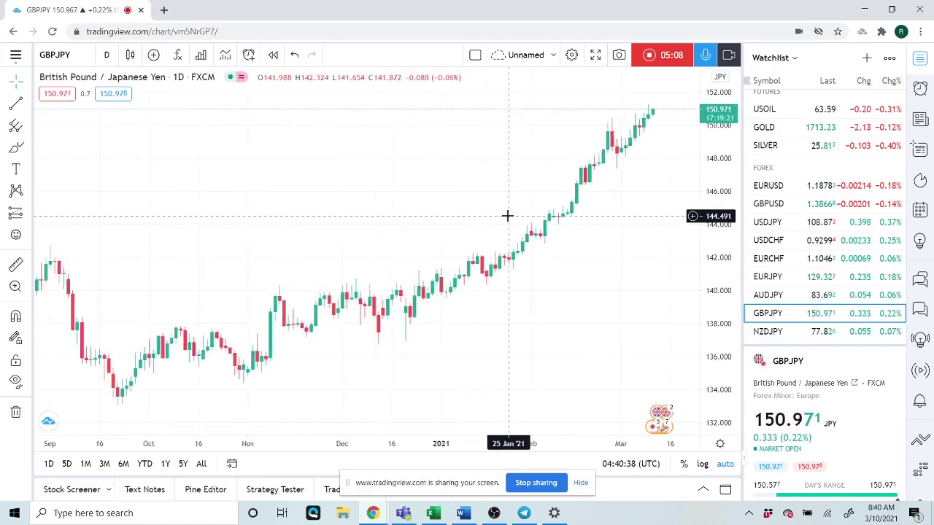
scroll(507, 216, "down", 1)
scroll(496, 211, "down", 1)
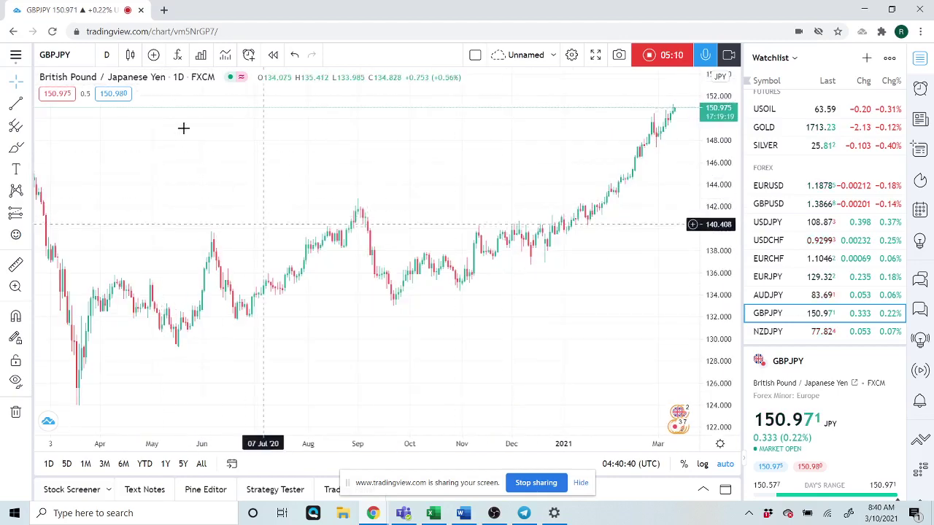
- View GBPJPY on 1-week candles, return to 1-day, then load the NZDJPY chart
left_click(106, 54)
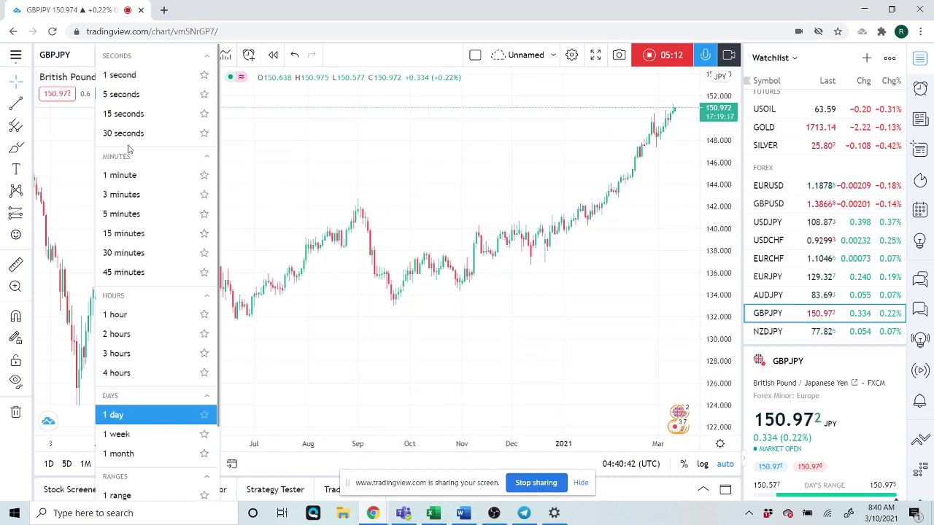
left_click(116, 434)
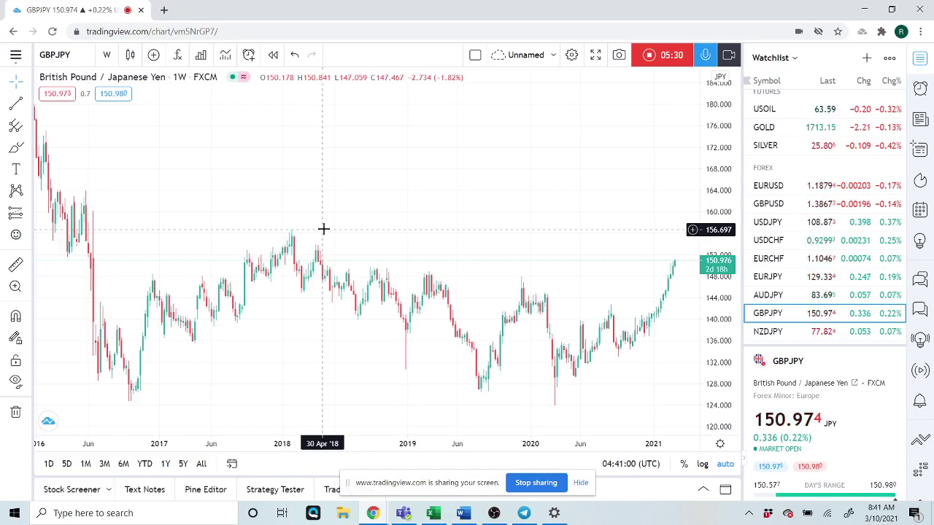
left_click(107, 55)
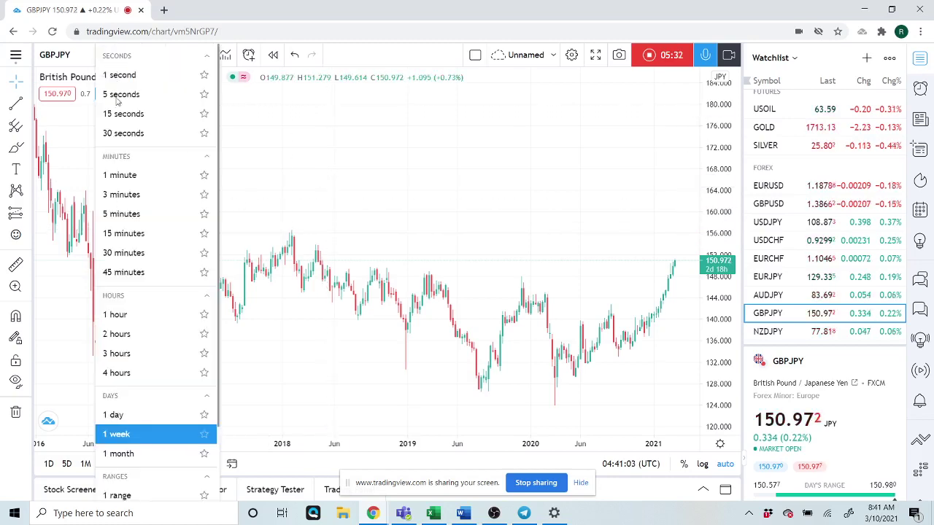
left_click(117, 414)
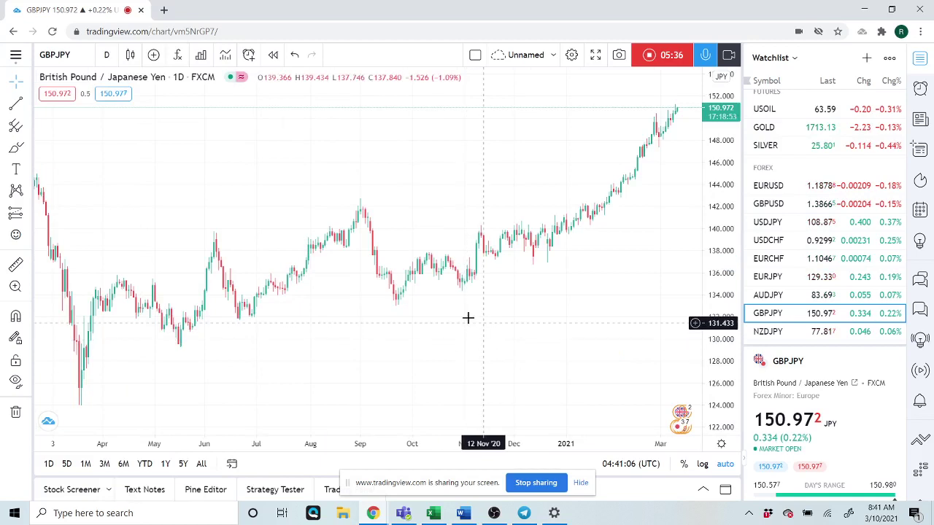
scroll(802, 249, "down", 3)
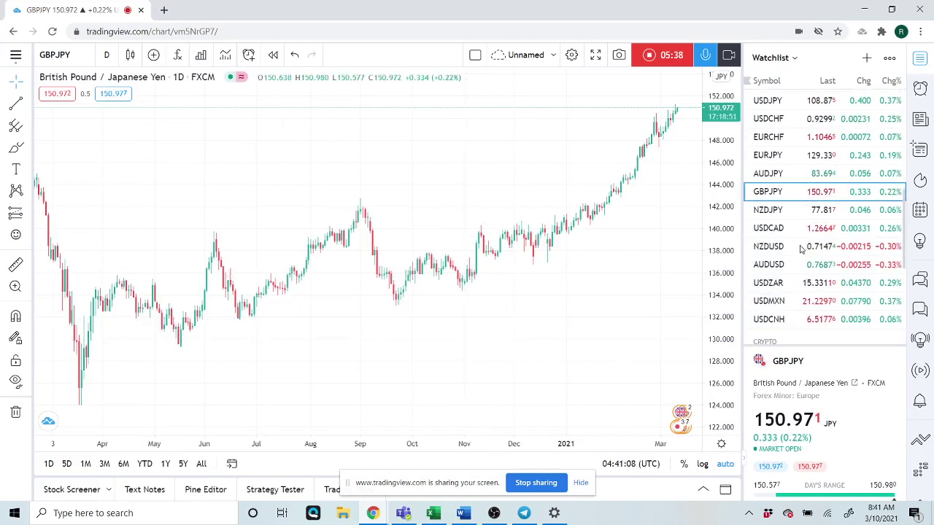
left_click(768, 211)
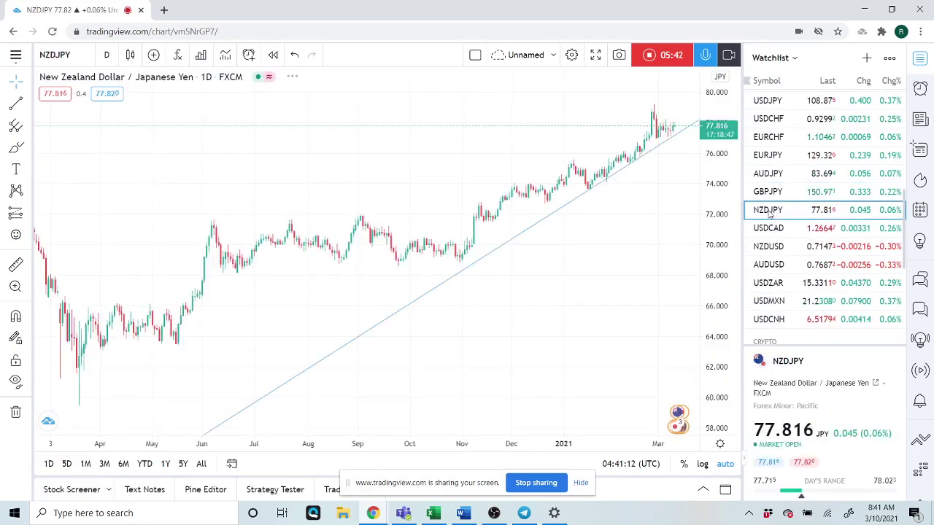
scroll(573, 280, "up", 2)
scroll(573, 280, "up", 2)
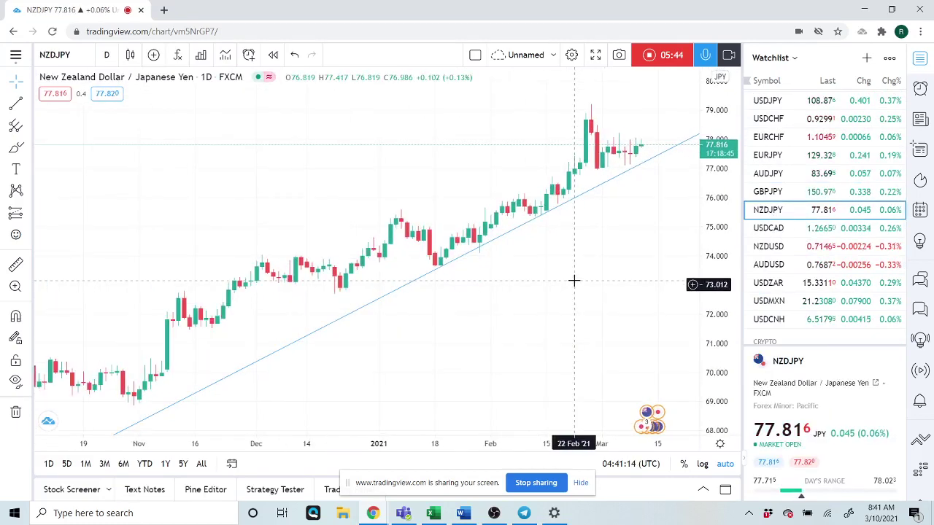
scroll(574, 280, "up", 2)
scroll(592, 280, "down", 1)
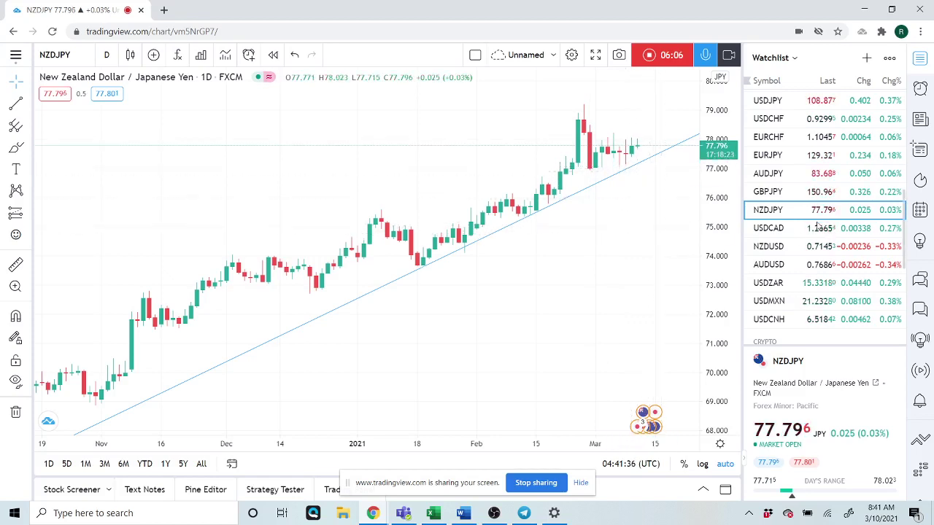
- Load the USDCAD daily chart and open the economic calendar at today's events
left_click(779, 232)
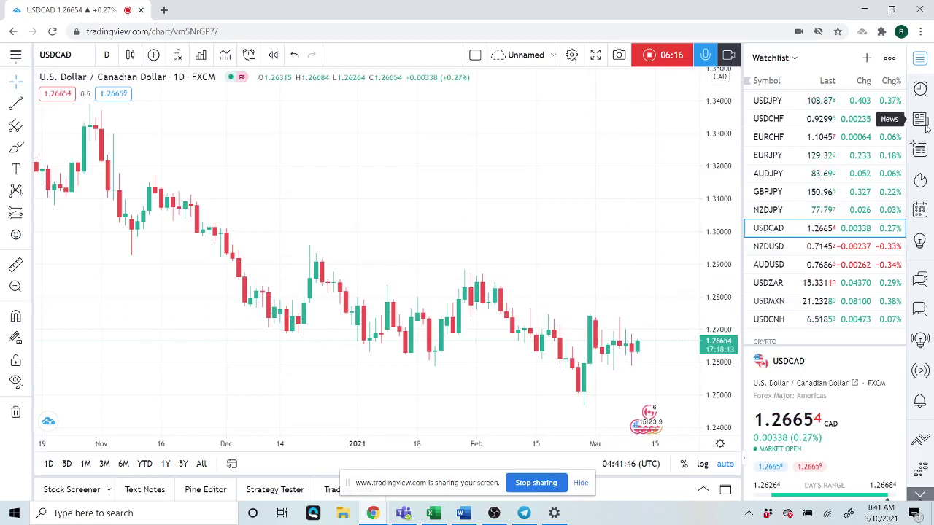
left_click(920, 211)
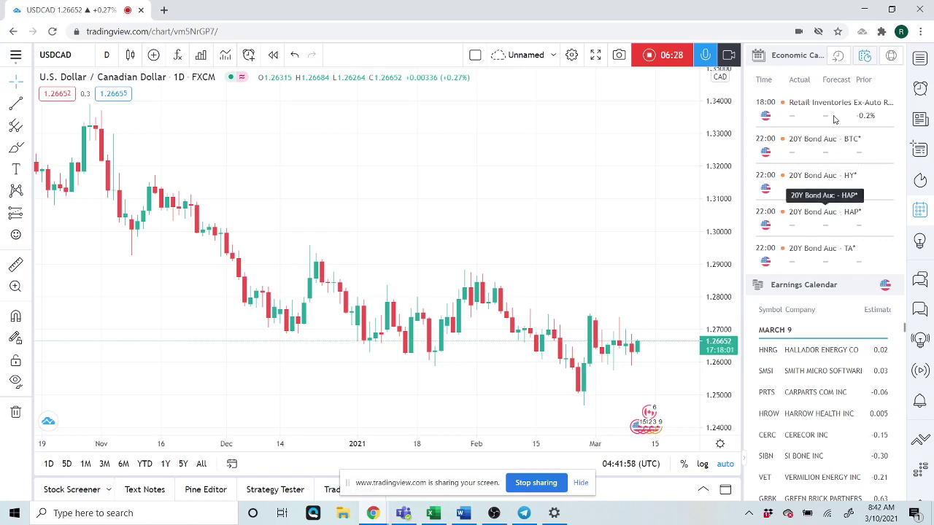
left_click(839, 63)
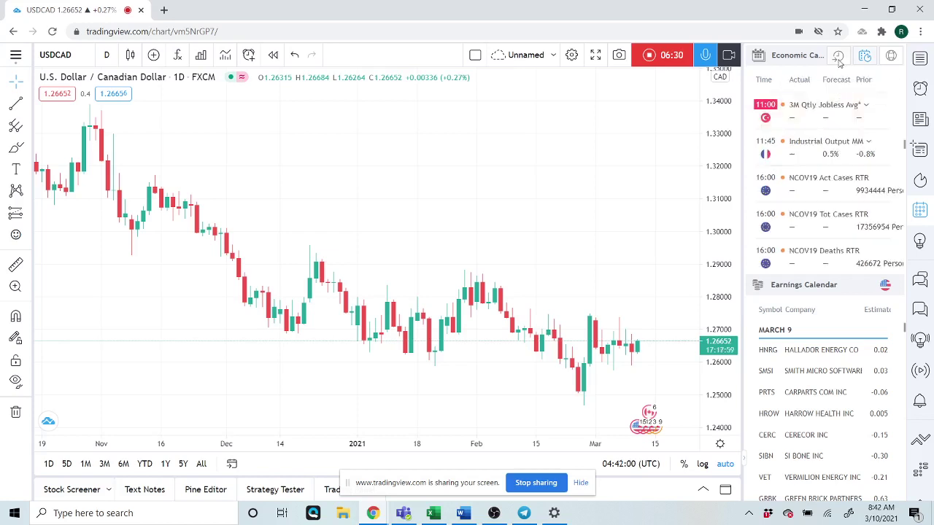
- Browse the upcoming CPI releases in the calendar, then restore the watchlist panel
scroll(833, 190, "down", 2)
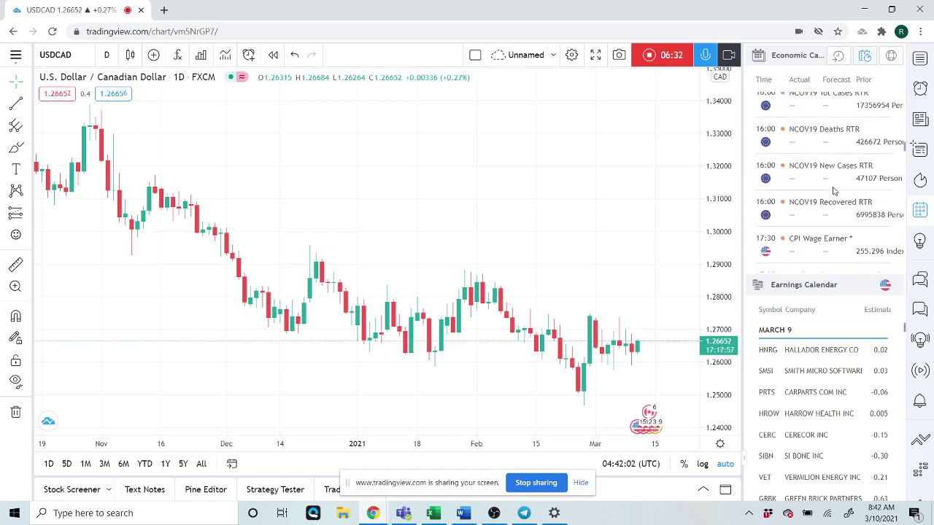
scroll(834, 190, "down", 1)
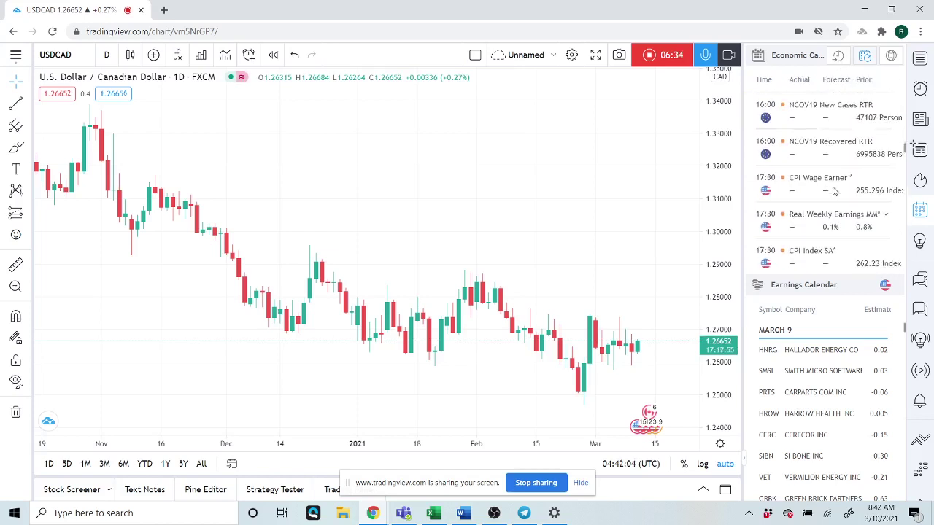
scroll(833, 190, "down", 2)
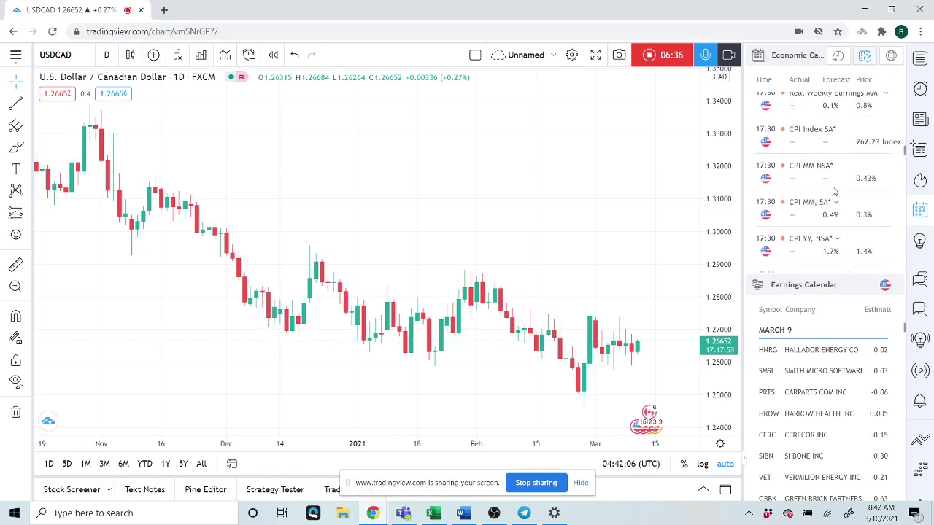
scroll(834, 190, "down", 2)
scroll(834, 190, "down", 1)
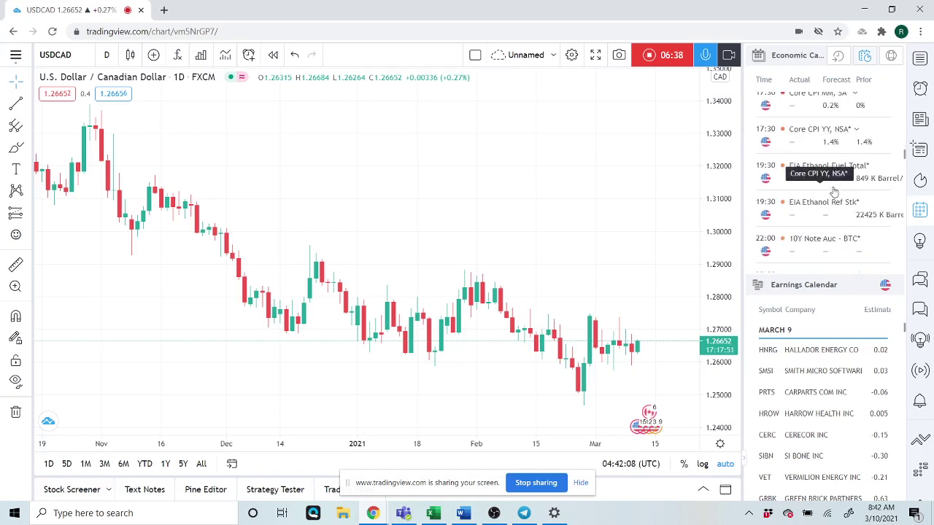
scroll(834, 191, "down", 1)
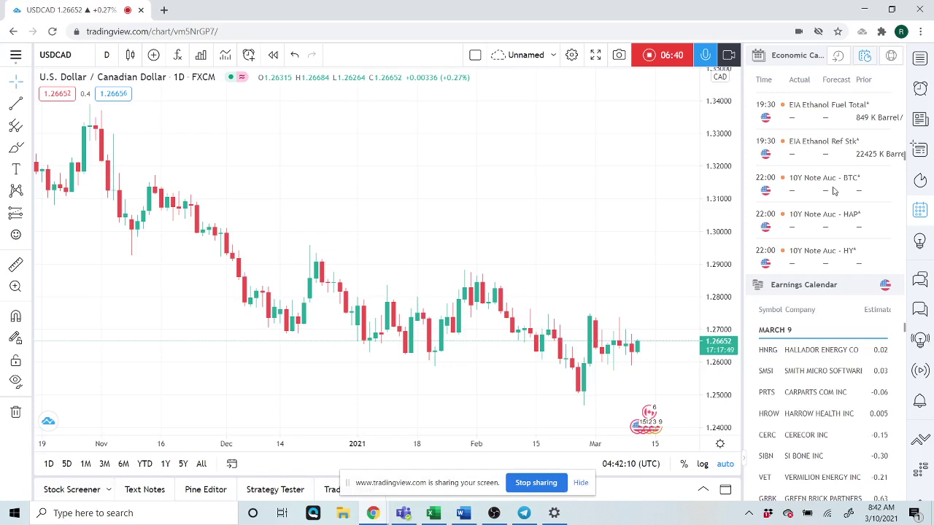
scroll(835, 191, "down", 5)
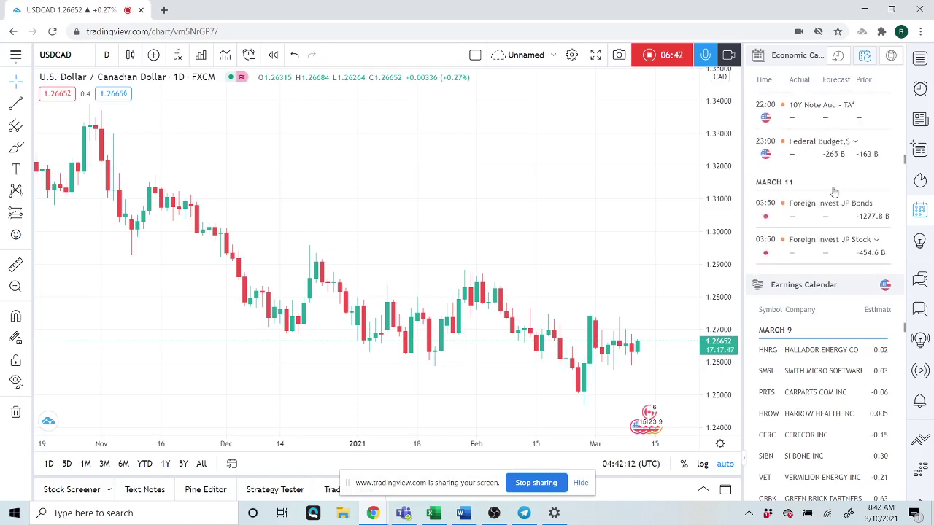
scroll(834, 191, "up", 4)
scroll(834, 191, "up", 5)
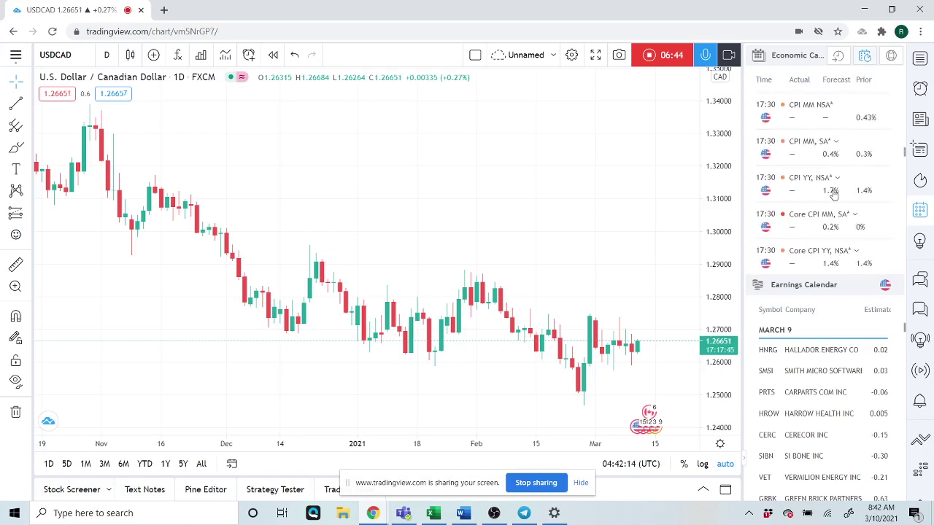
scroll(834, 192, "up", 3)
scroll(833, 192, "up", 4)
scroll(834, 198, "up", 1)
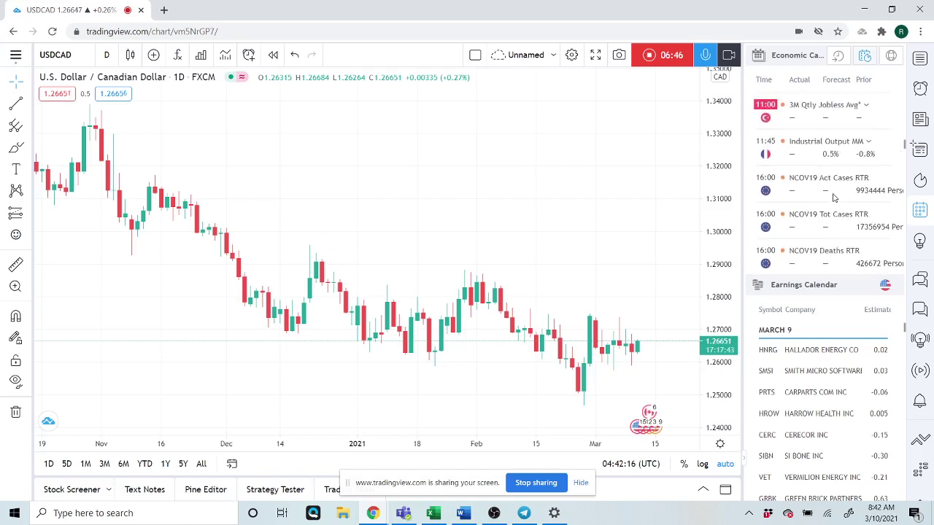
scroll(834, 197, "down", 5)
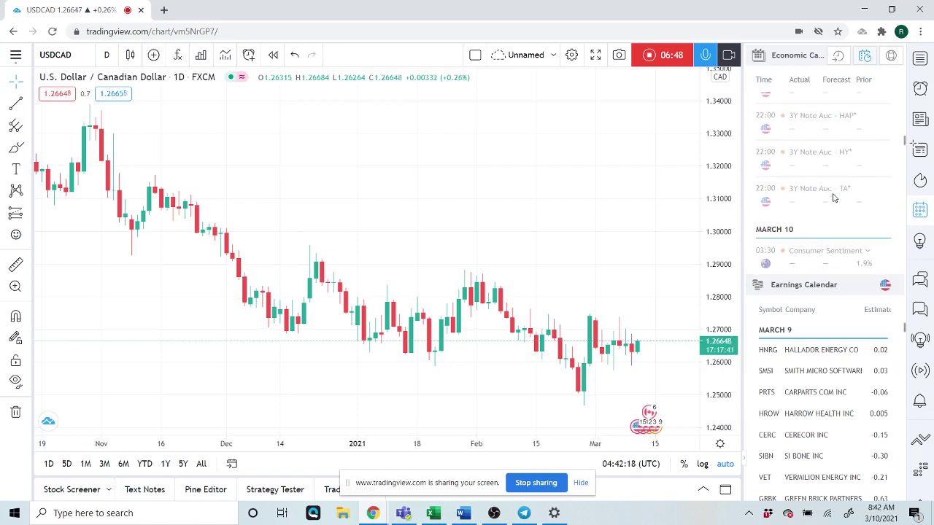
scroll(834, 197, "down", 1)
scroll(833, 197, "down", 2)
scroll(834, 197, "down", 1)
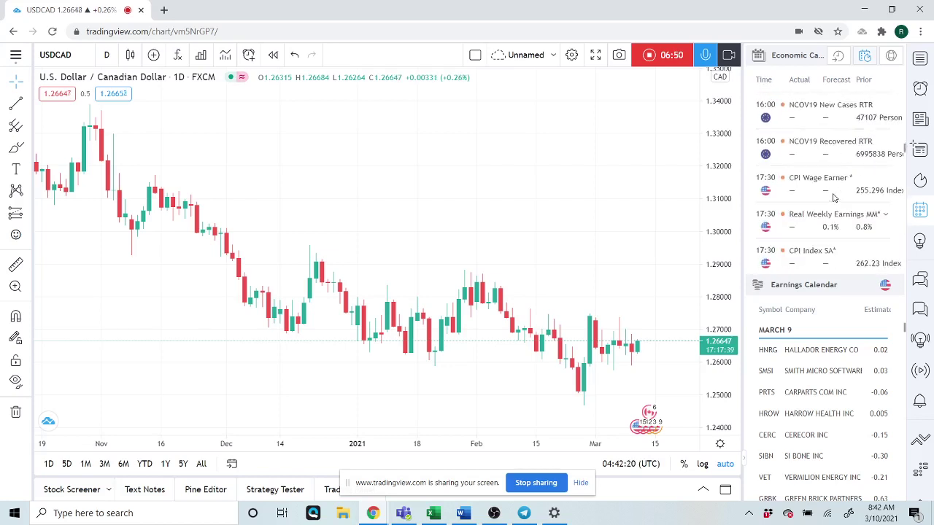
scroll(834, 197, "down", 2)
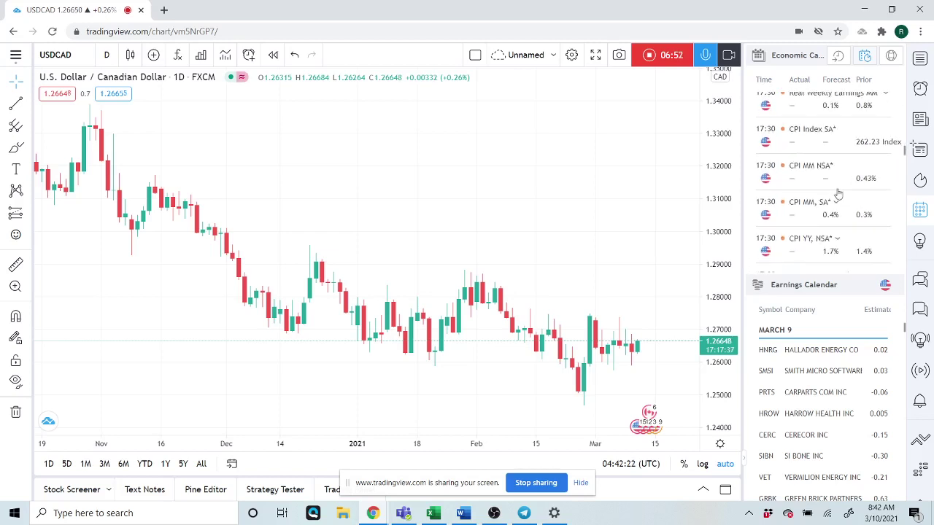
scroll(841, 177, "down", 2)
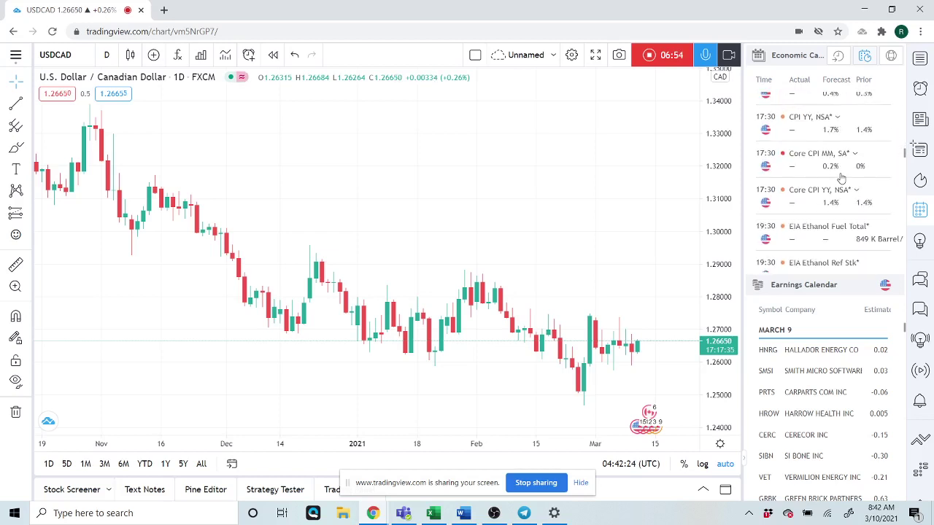
scroll(840, 176, "down", 2)
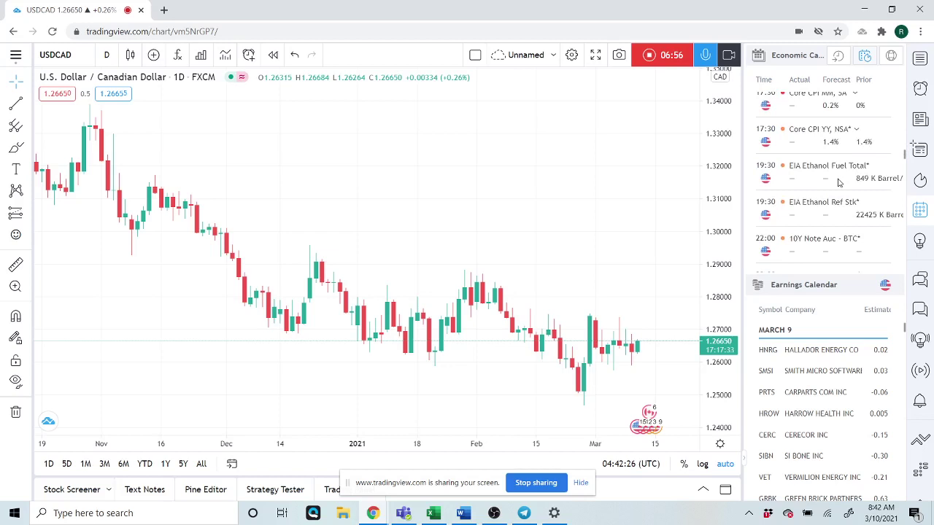
left_click(920, 59)
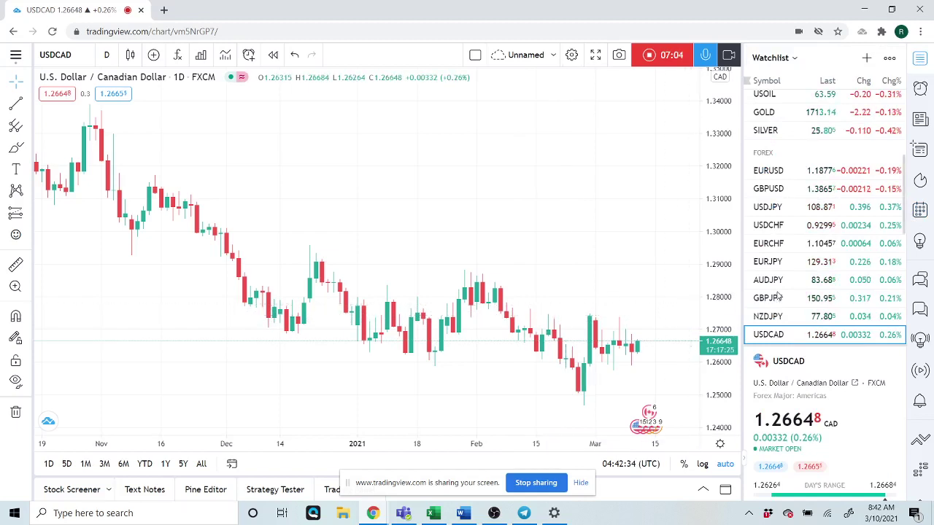
- Step from NZDUSD to AUDUSD and end on USDZAR at 15.33240 in the Watchlist
scroll(763, 235, "down", 3)
left_click(766, 231)
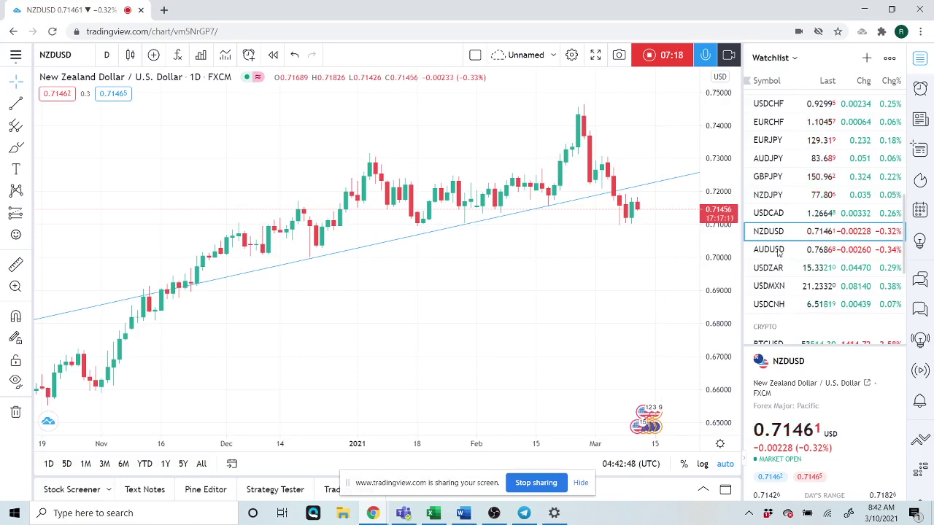
left_click(778, 252)
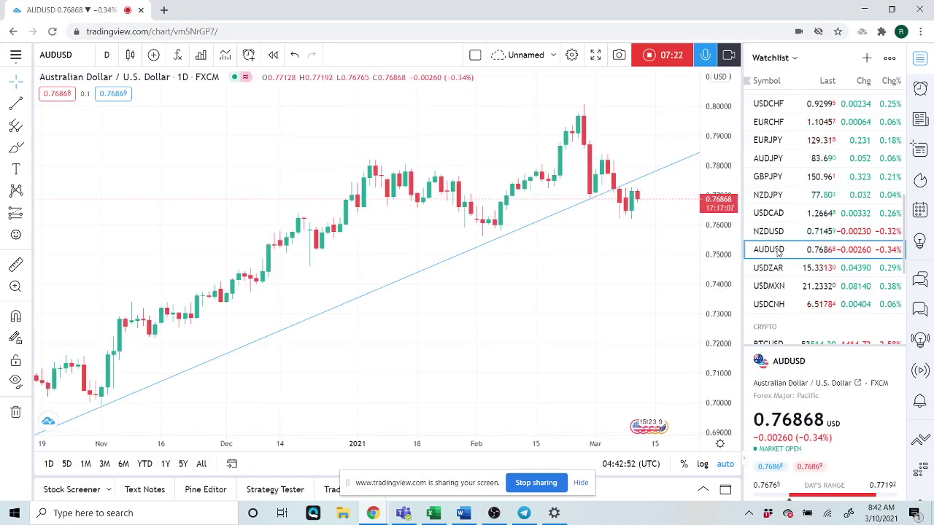
left_click(769, 267)
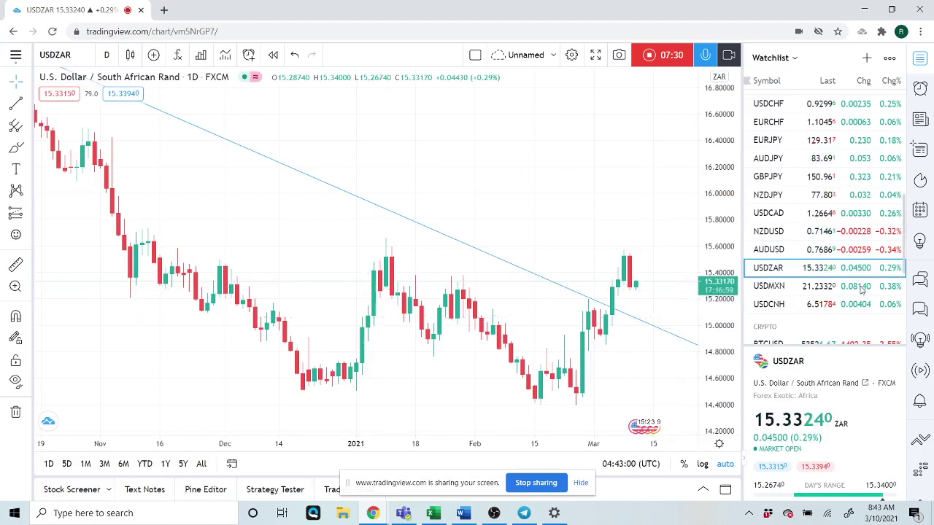
- View USDMXN, then open USDCNH and zoom out to show history back to mid-September
left_click(771, 286)
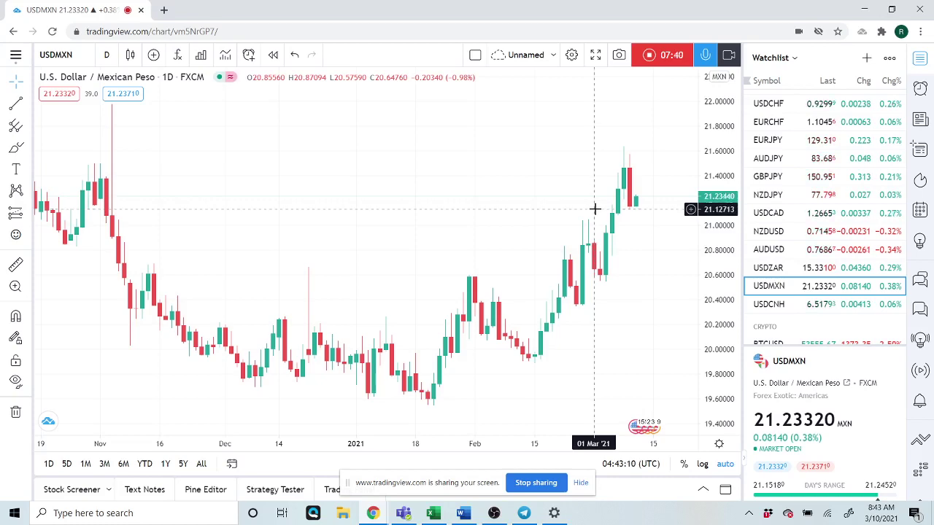
scroll(770, 218, "down", 3)
left_click(767, 182)
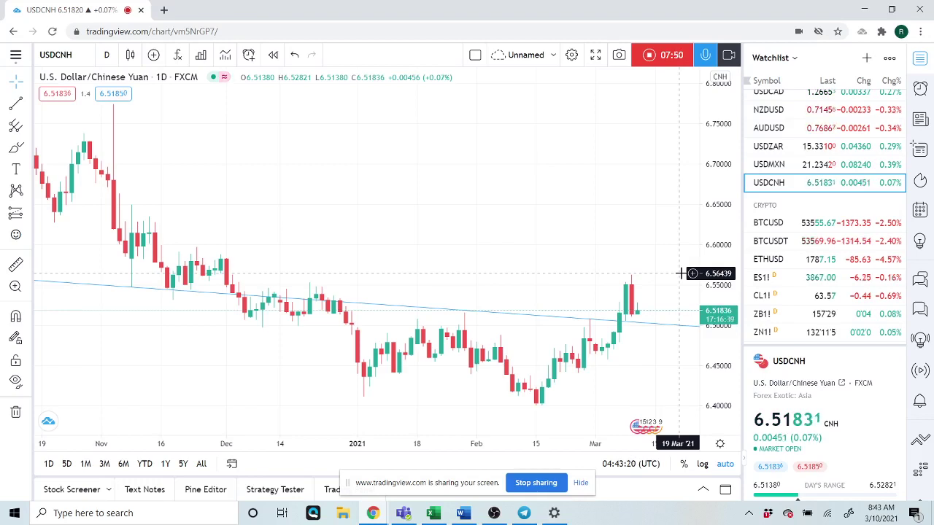
scroll(681, 273, "down", 2)
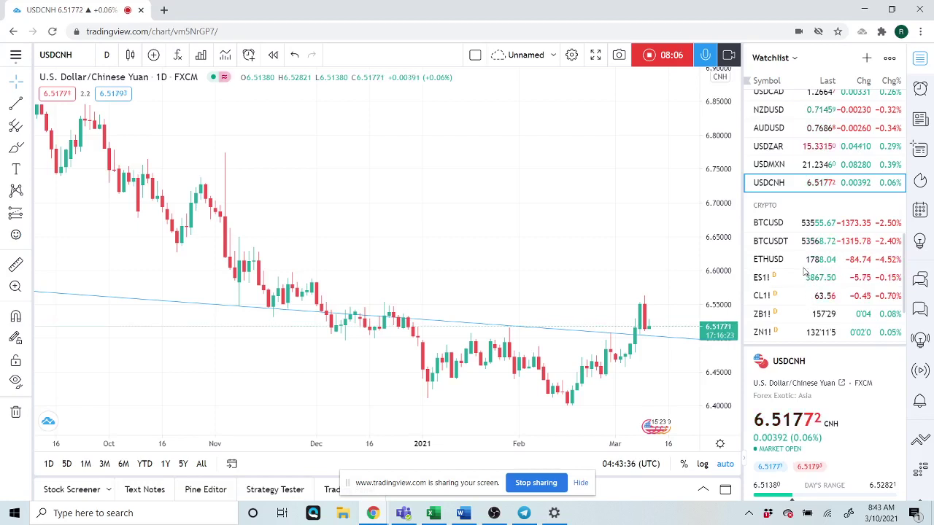
scroll(805, 271, "down", 2)
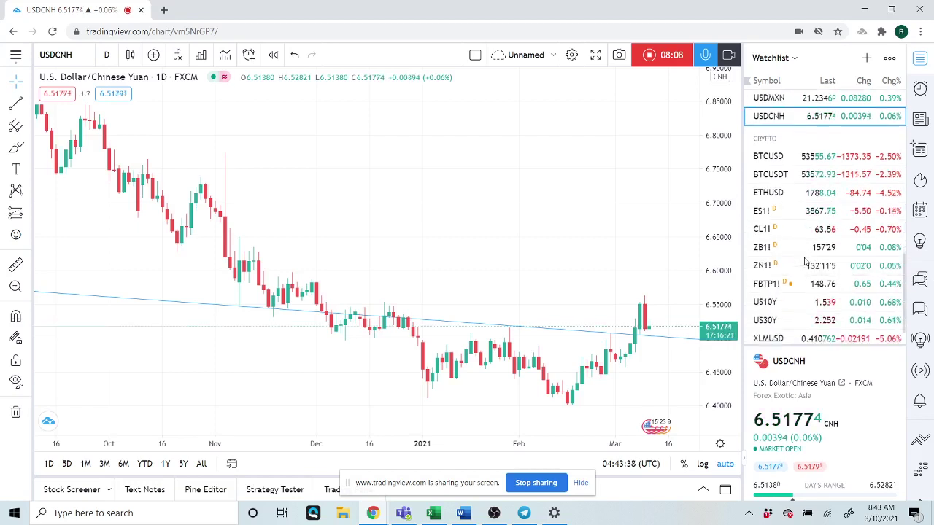
scroll(804, 260, "down", 1)
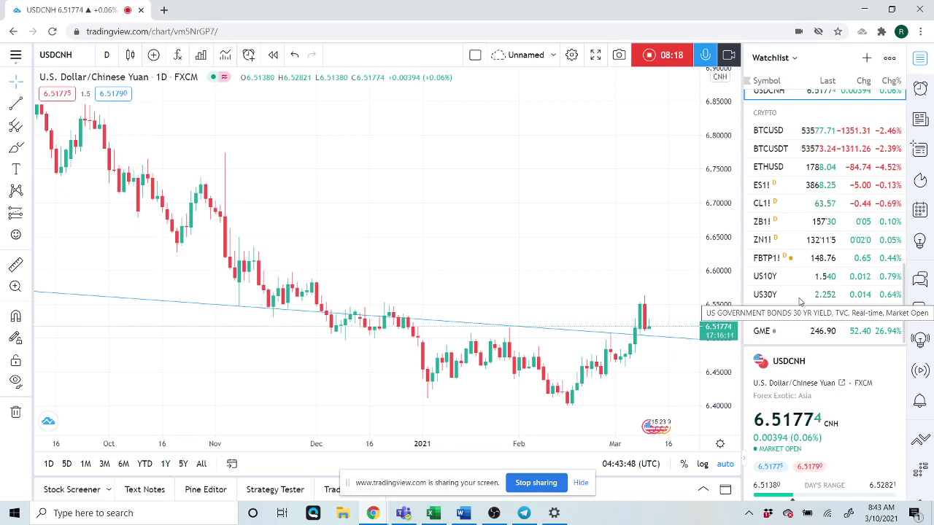
- Load the US10Y 10-year Treasury yield chart and adjust its zoom
left_click(767, 278)
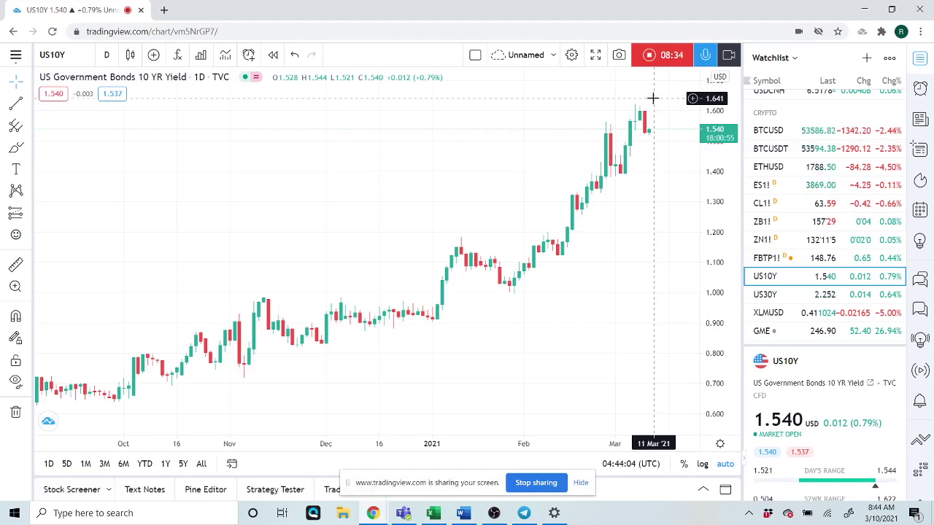
scroll(819, 228, "up", 3)
scroll(819, 228, "up", 2)
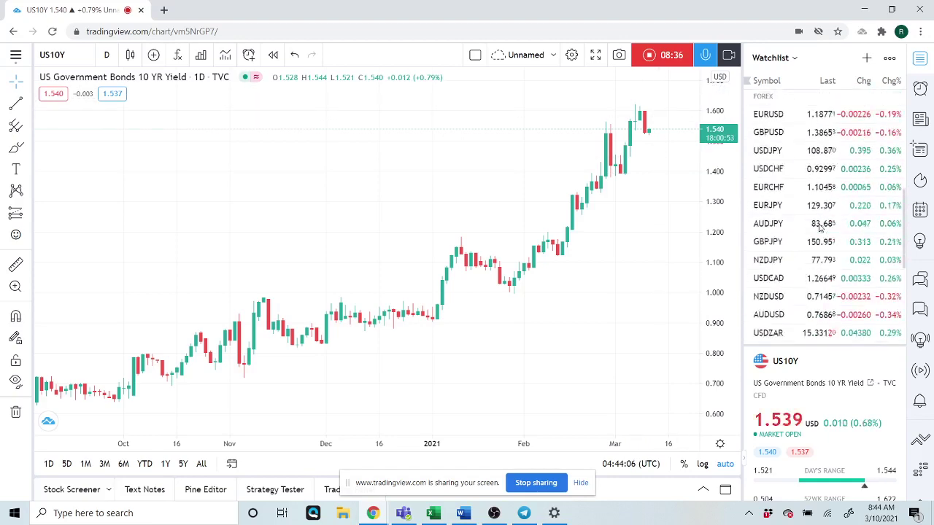
scroll(819, 230, "up", 2)
scroll(819, 229, "down", 2)
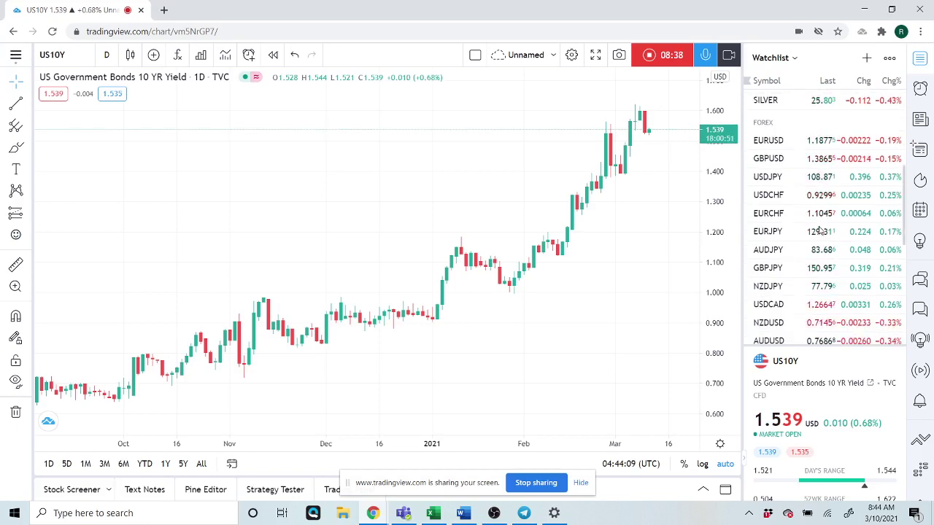
scroll(819, 228, "up", 2)
- Open the GOLD chart and set its interval to 1 hour
left_click(767, 145)
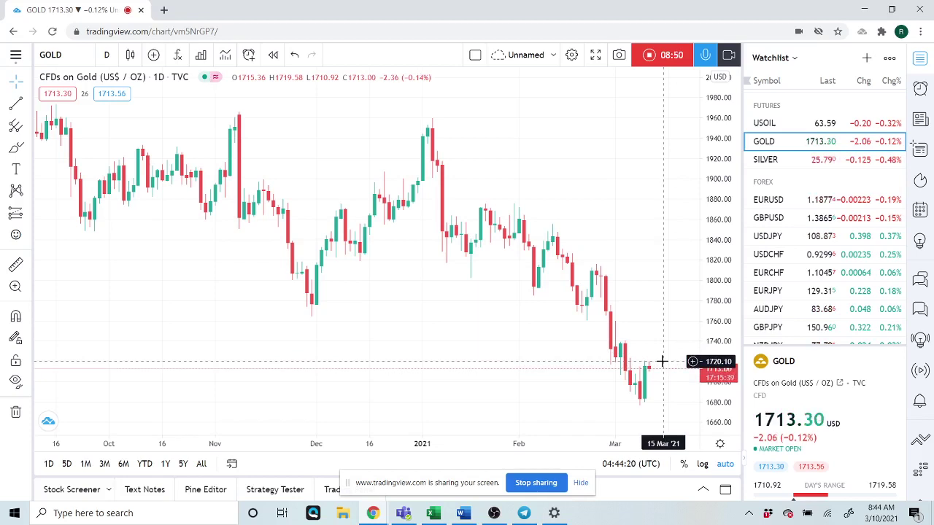
left_click(107, 55)
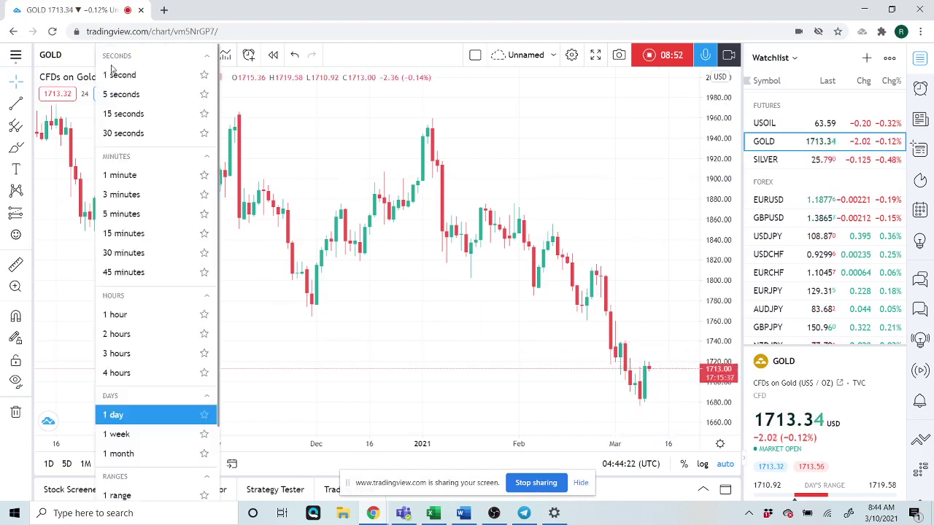
left_click(114, 314)
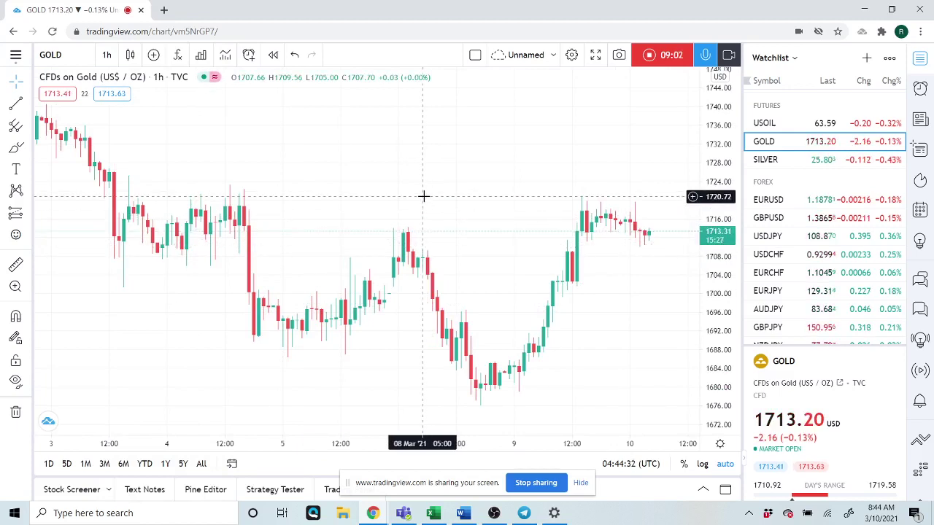
- Zoom the gold 1-hour chart out to span 25 February through 10 March
scroll(424, 197, "down", 2)
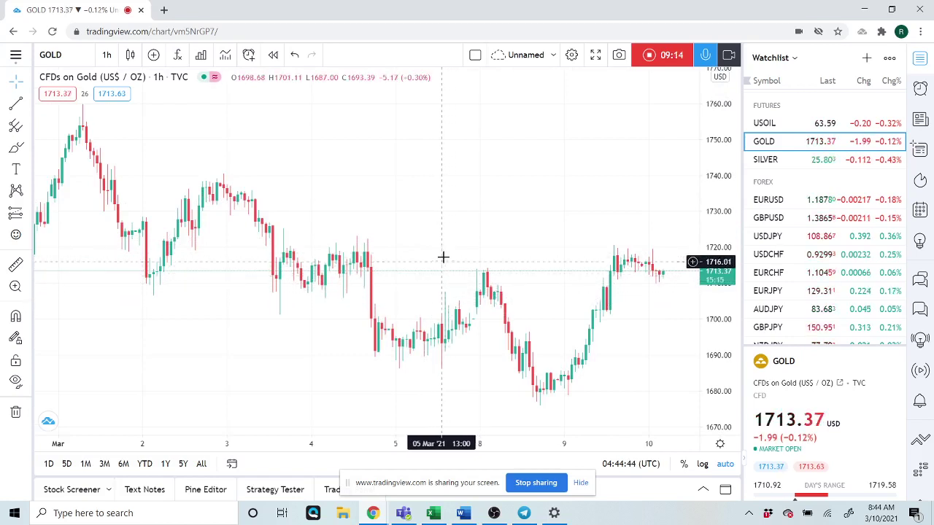
scroll(439, 236, "down", 1)
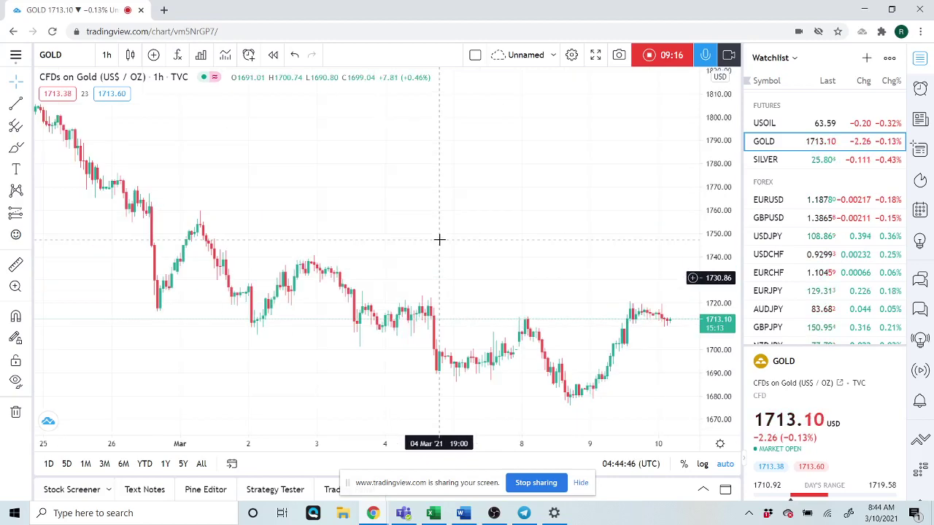
scroll(824, 253, "down", 3)
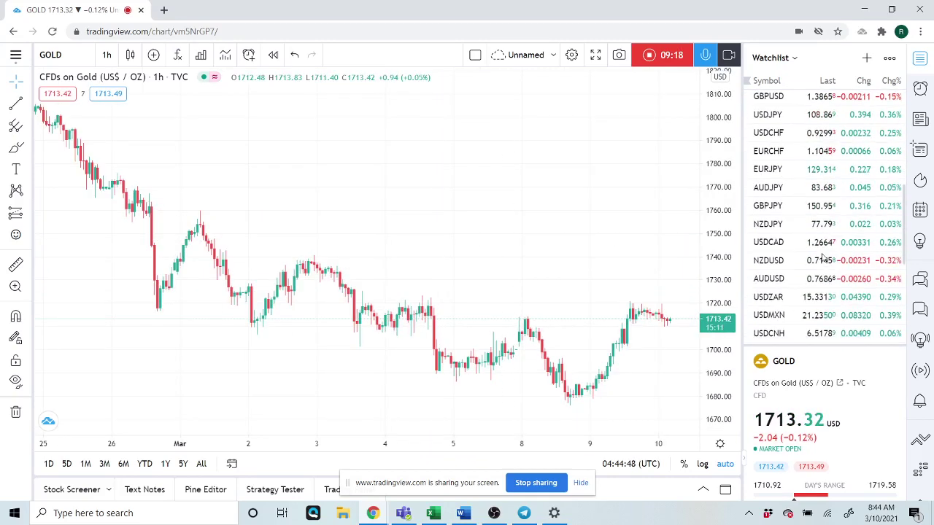
scroll(823, 257, "down", 1)
scroll(822, 256, "down", 2)
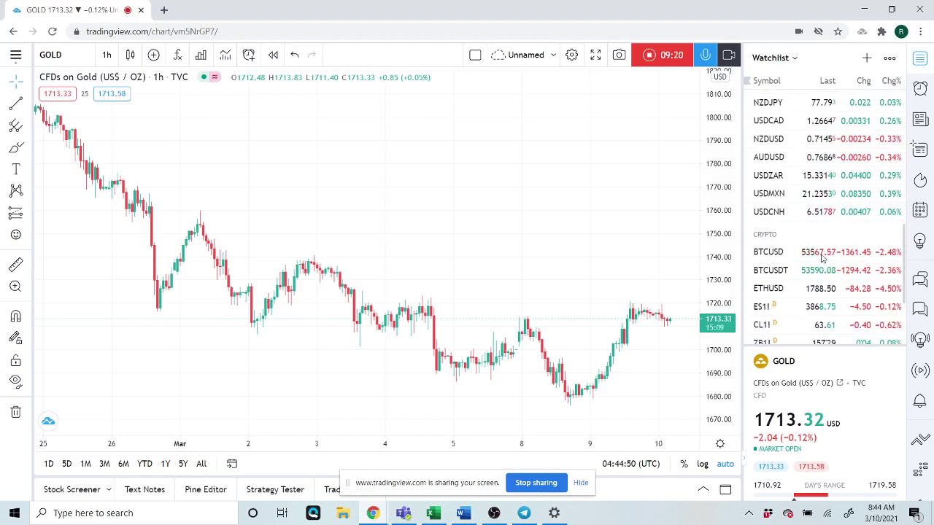
scroll(823, 257, "down", 2)
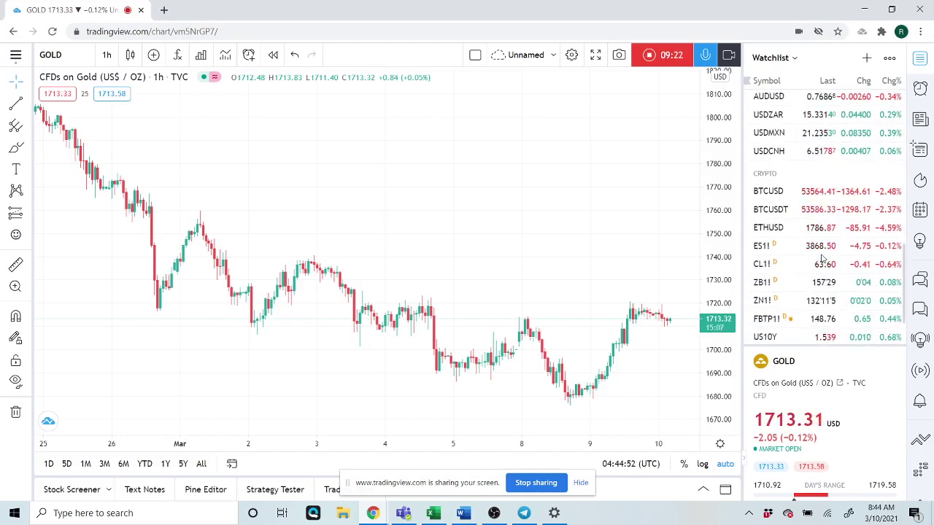
scroll(823, 259, "up", 2)
scroll(822, 257, "up", 2)
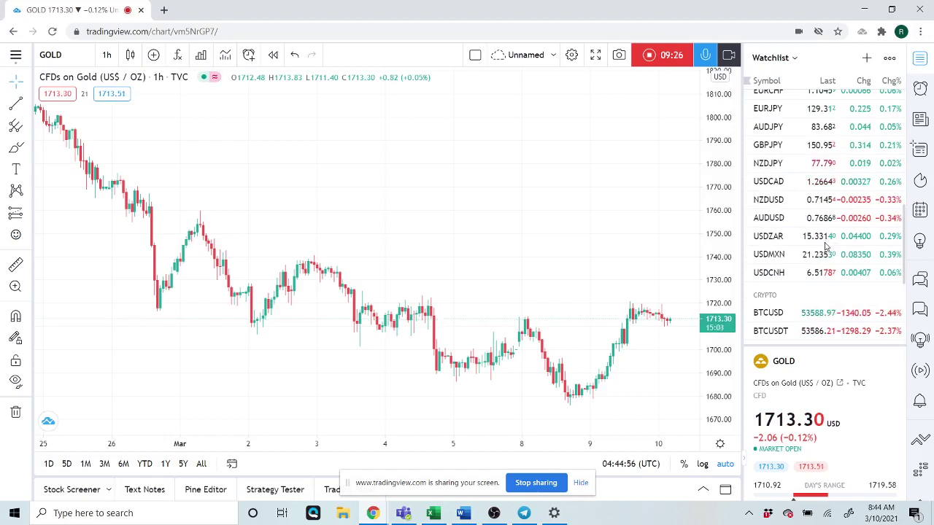
scroll(825, 248, "up", 3)
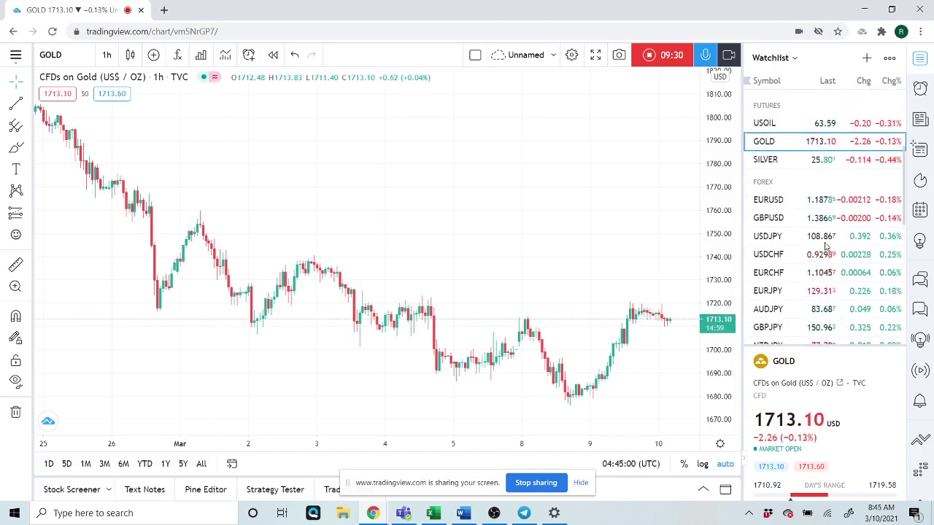
scroll(819, 245, "down", 2)
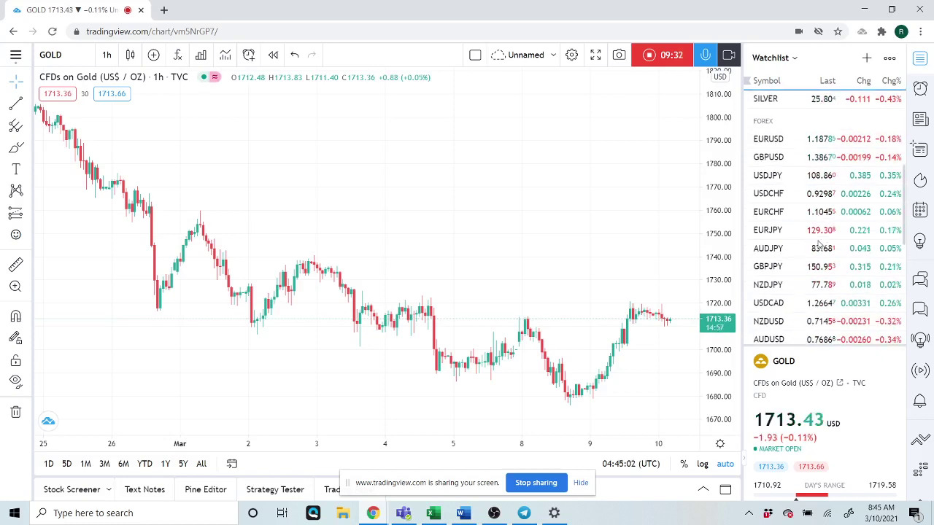
scroll(819, 245, "down", 3)
scroll(819, 245, "down", 1)
scroll(819, 246, "down", 1)
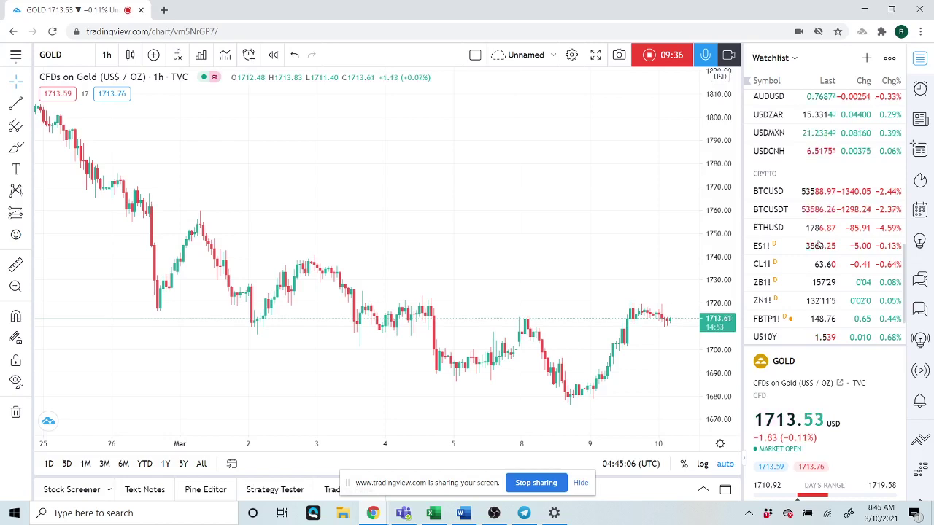
scroll(819, 246, "up", 2)
scroll(819, 245, "up", 2)
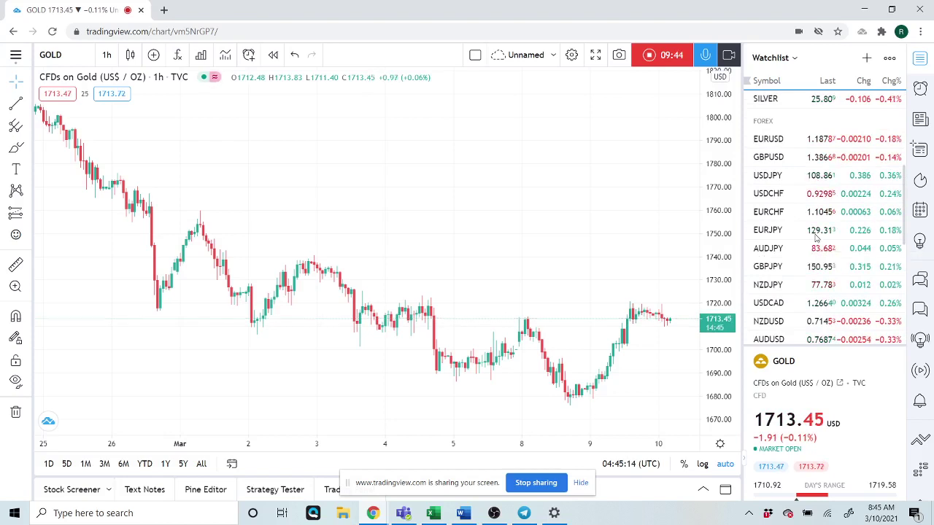
scroll(807, 213, "down", 1)
scroll(805, 212, "down", 3)
scroll(807, 213, "down", 3)
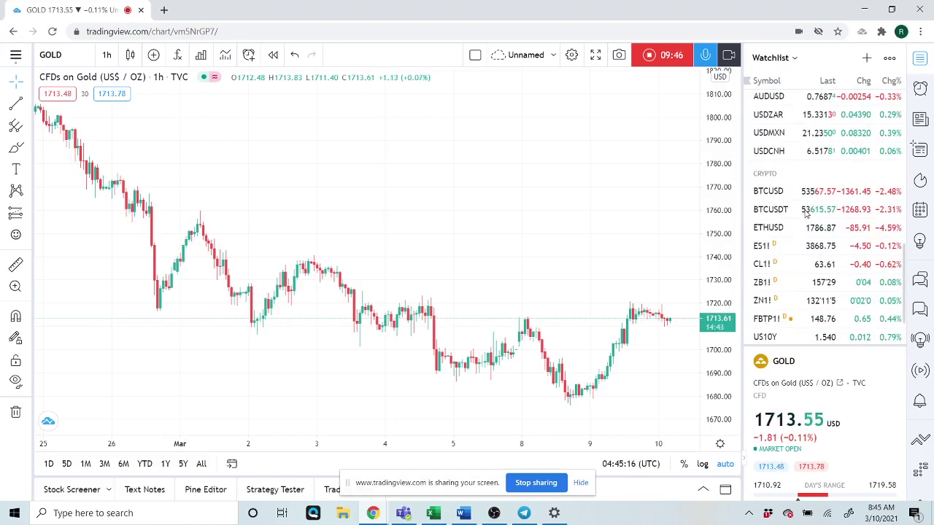
- Open the ES1! S&P 500 E-mini futures chart
left_click(764, 248)
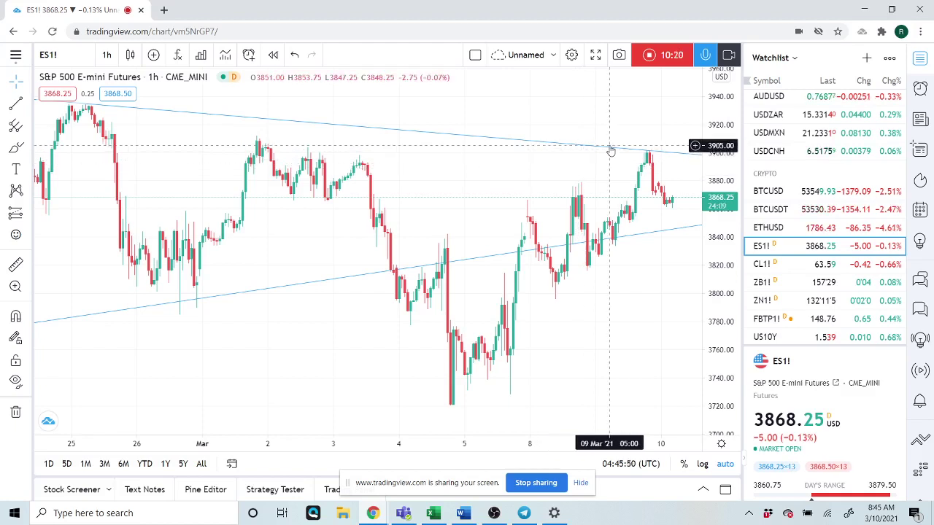
- Stop the recording to bring up the Preview Video Idea window
left_click(648, 57)
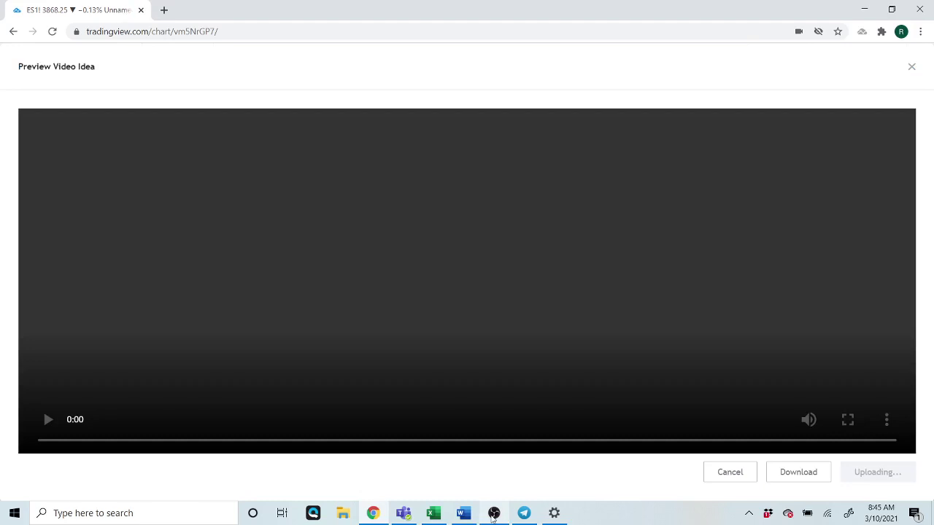